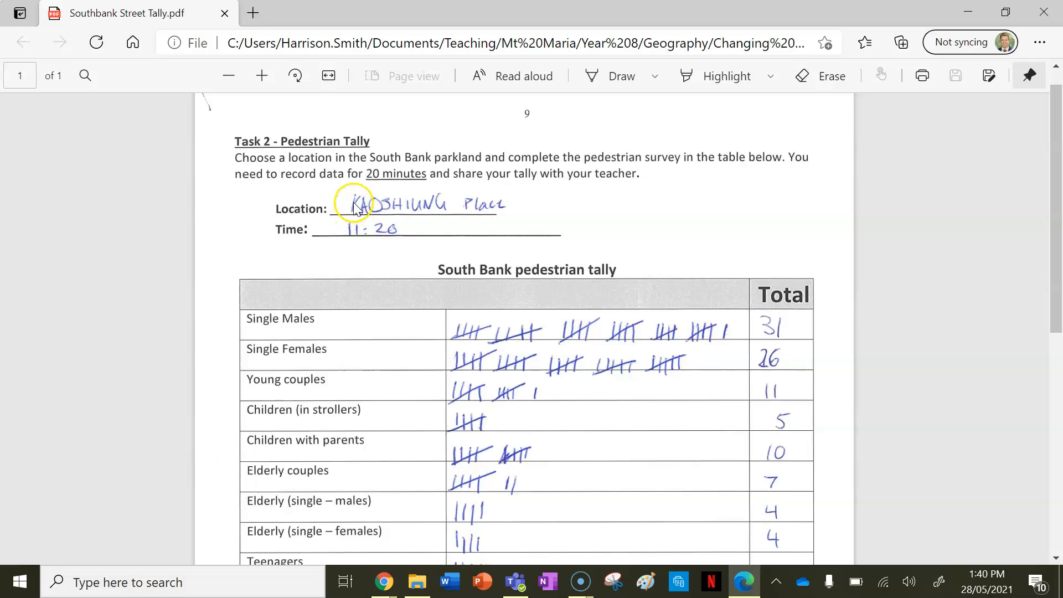
Step: Review the South Bank pedestrian tally, switch to Vizzlo in Chrome and sign in with the existing Microsoft account
{"action": "scroll", "coordinate": [521, 258], "scroll_direction": "down", "scroll_amount": 1}
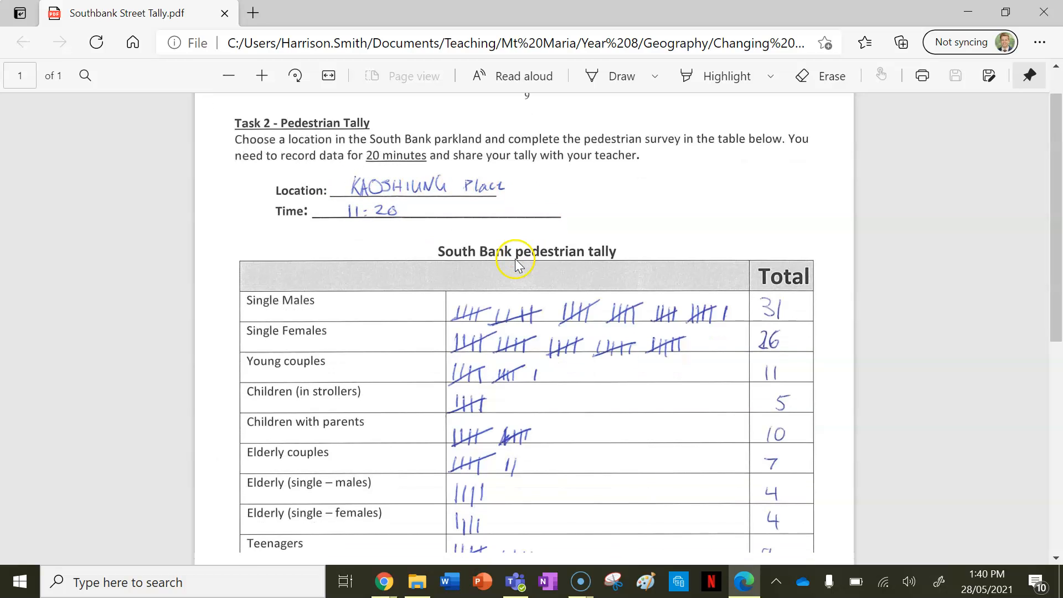
{"action": "scroll", "coordinate": [517, 296], "scroll_direction": "down", "scroll_amount": 3}
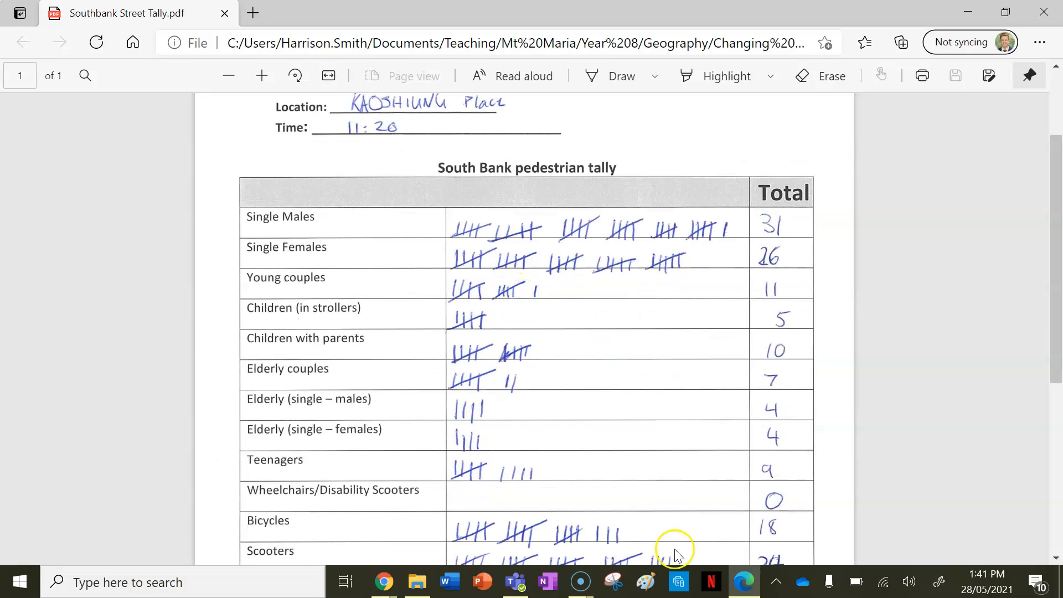
{"action": "left_click", "coordinate": [746, 579]}
{"action": "left_click", "coordinate": [866, 142]}
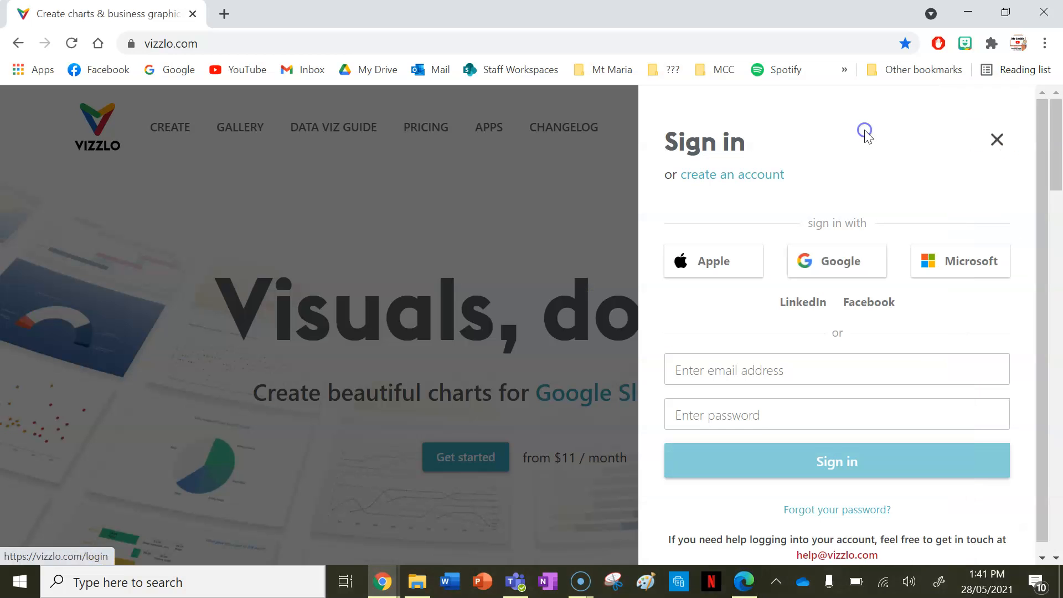
{"action": "left_click", "coordinate": [979, 255]}
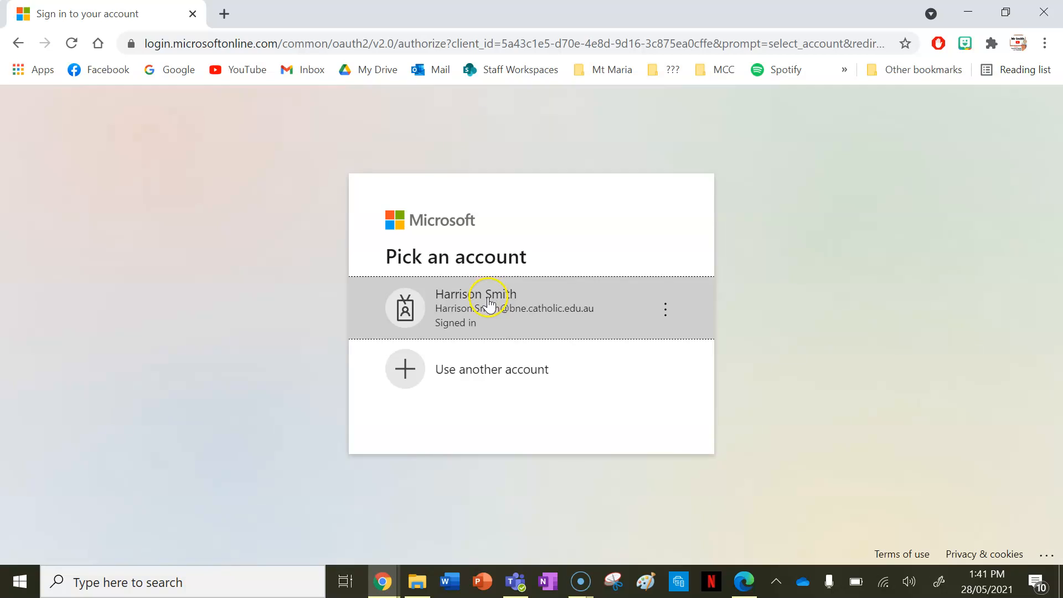
{"action": "left_click", "coordinate": [489, 300]}
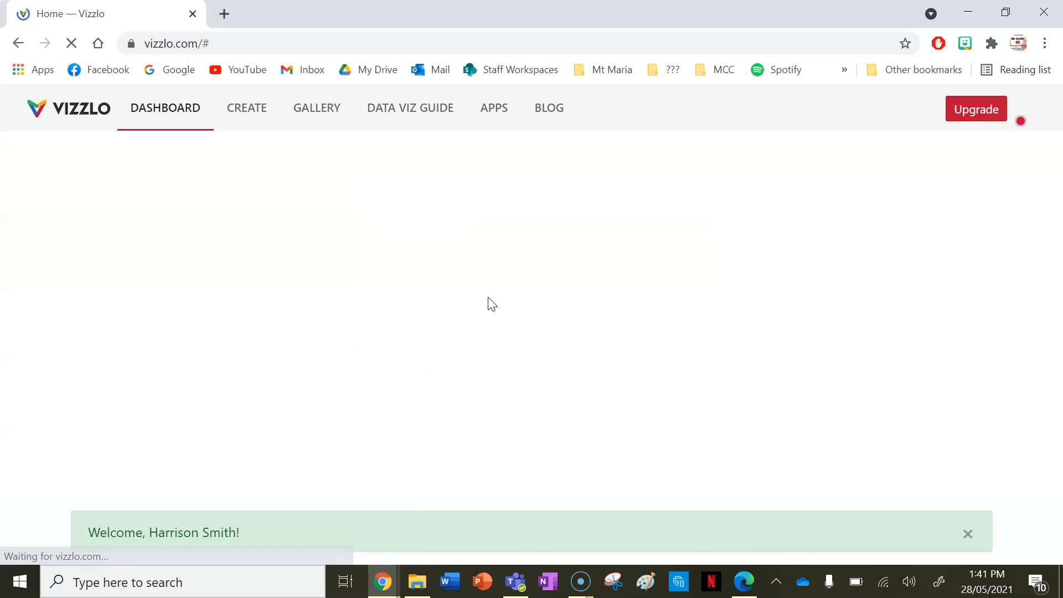
Step: Create a new pie chart from the chart type collection
{"action": "left_click", "coordinate": [233, 101]}
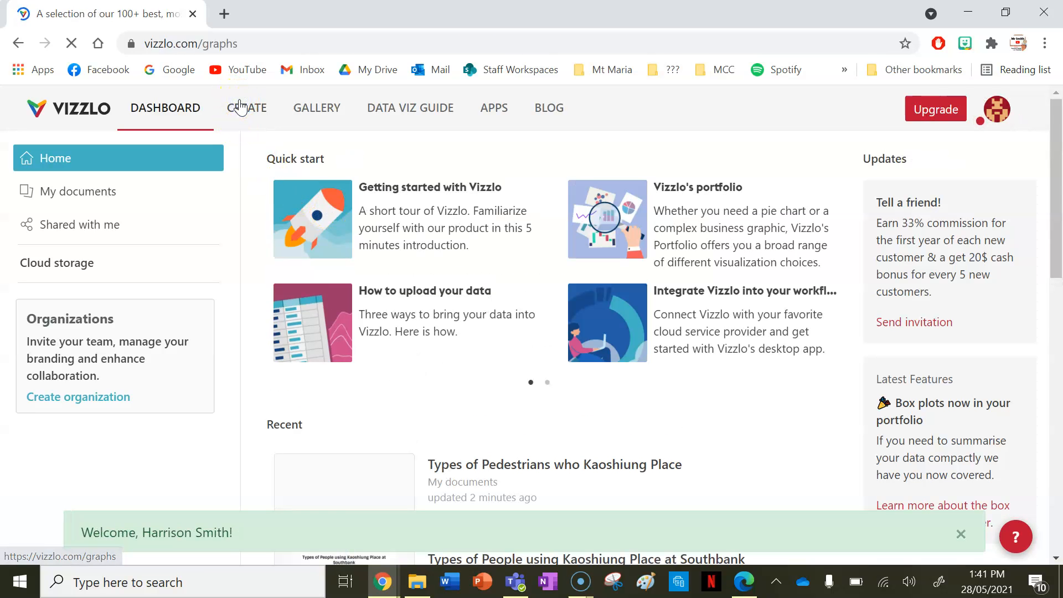
{"action": "scroll", "coordinate": [51, 315], "scroll_direction": "down", "scroll_amount": 10}
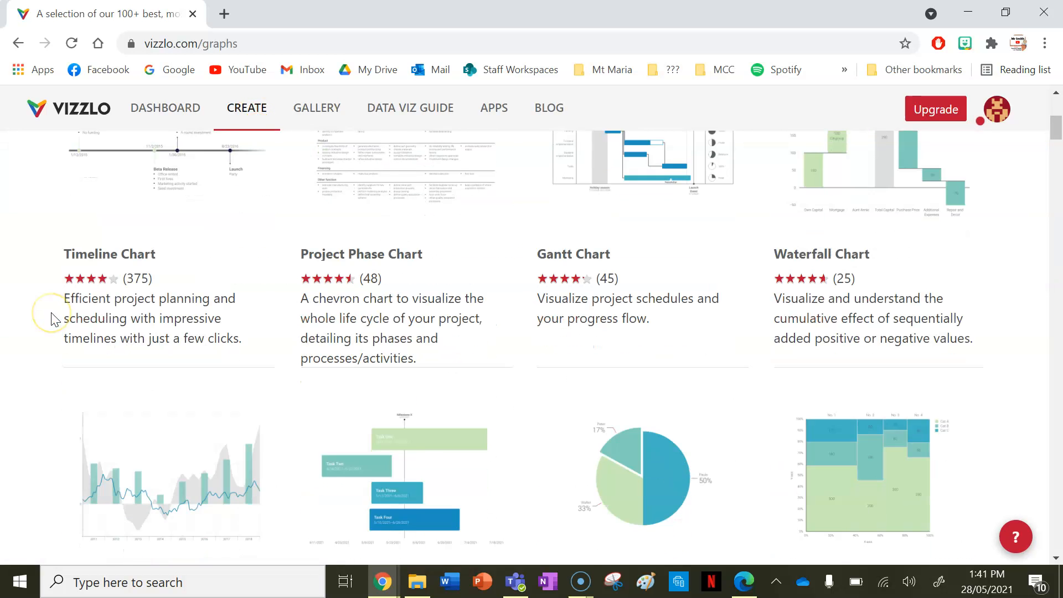
{"action": "left_click", "coordinate": [650, 287]}
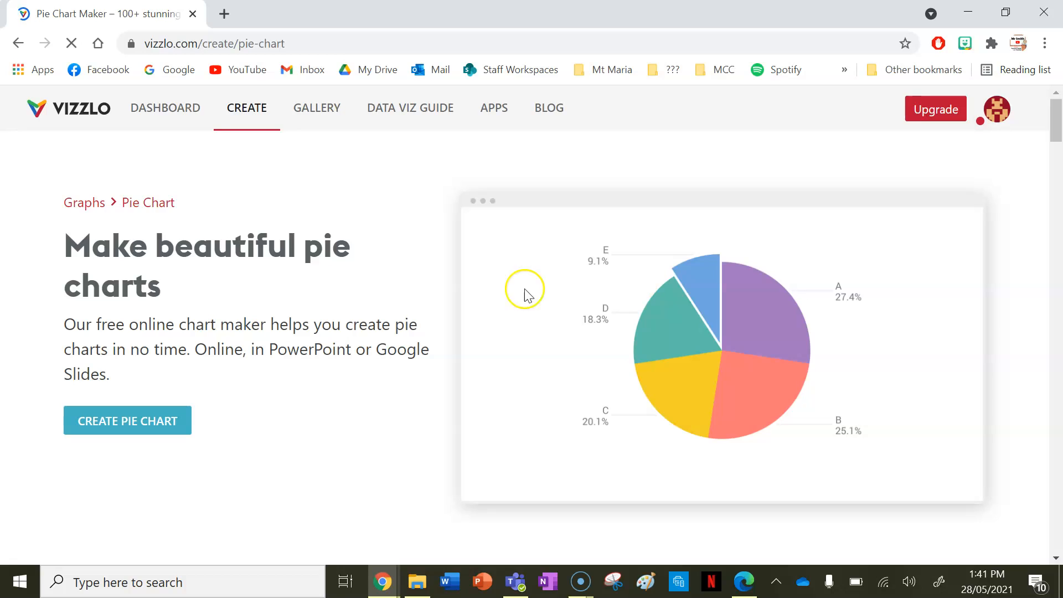
{"action": "left_click", "coordinate": [93, 420]}
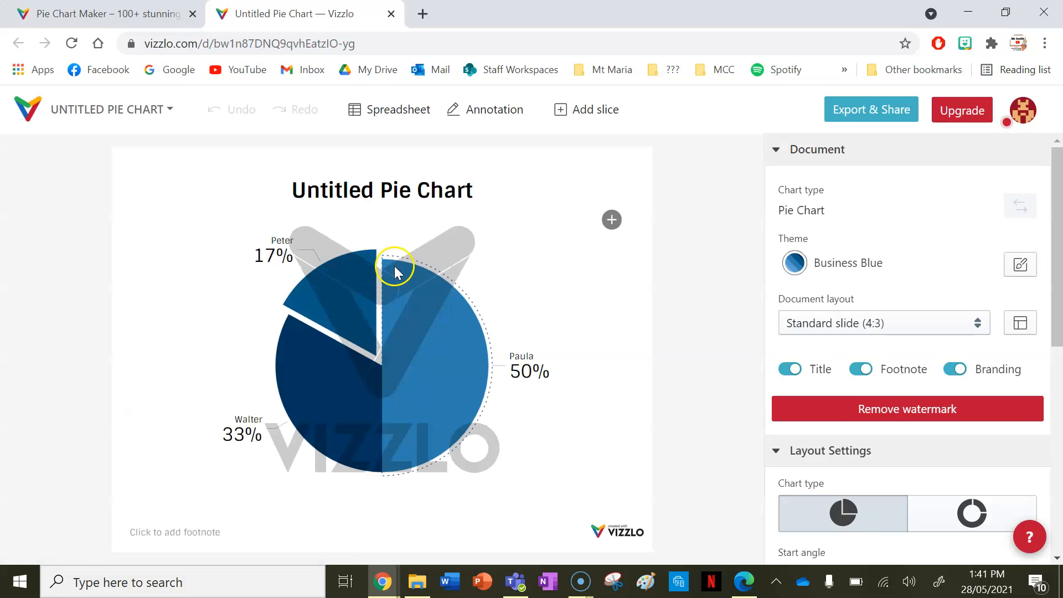
Step: Set the chart title to "Types of People who used Kaoshiung Place at Southbank"
{"action": "left_click", "coordinate": [459, 180]}
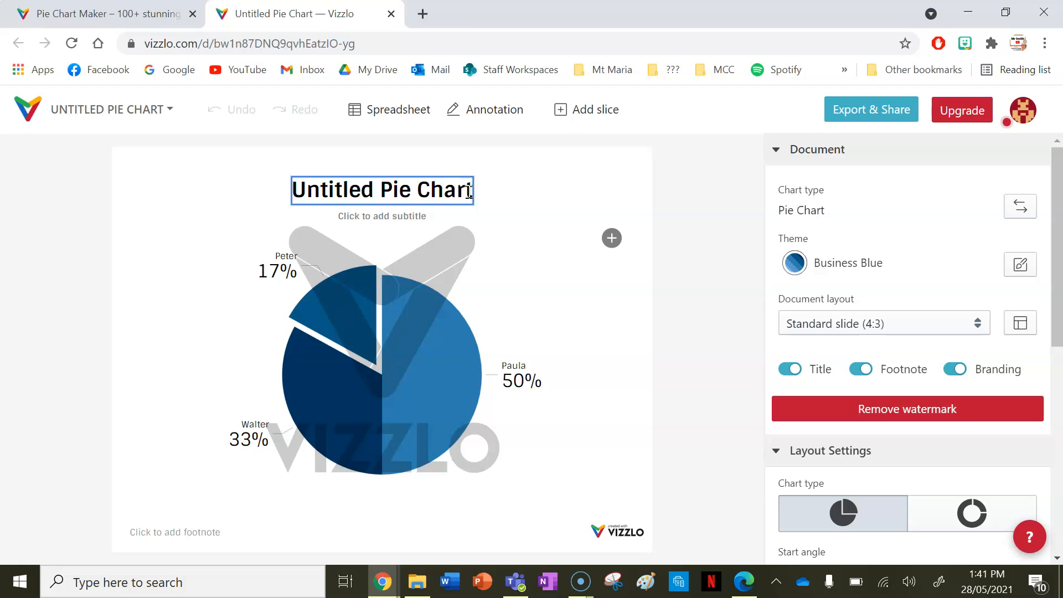
{"action": "left_click_drag", "start_coordinate": [470, 190], "coordinate": [292, 197]}
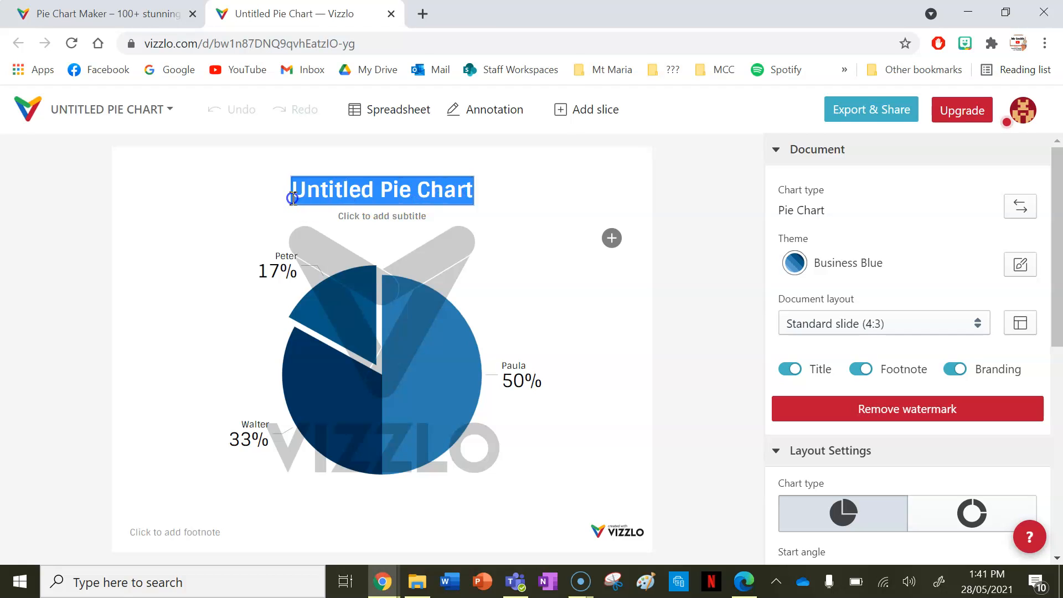
{"action": "type", "text": "Types"}
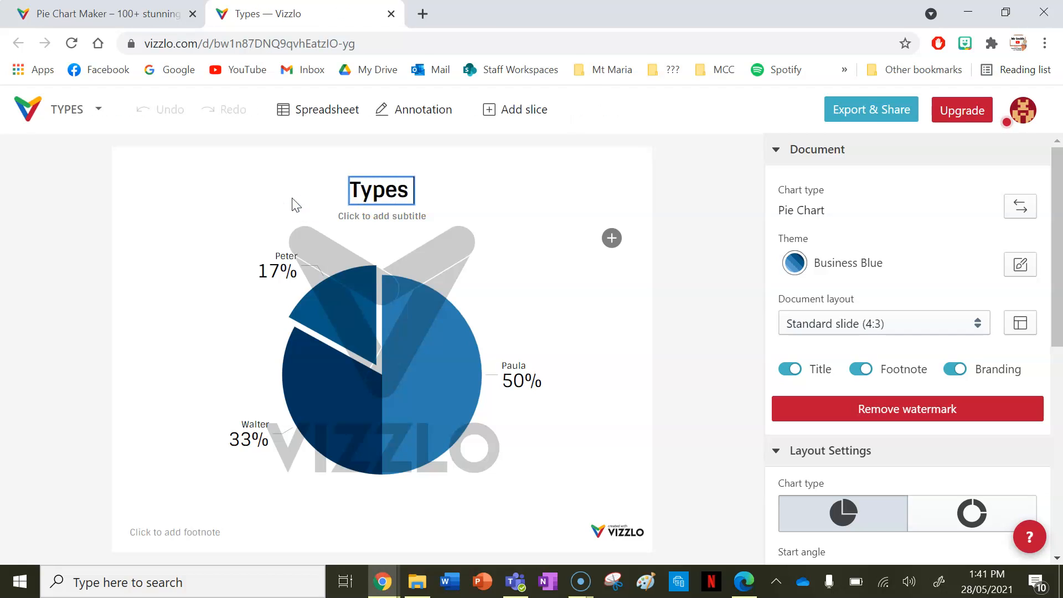
{"action": "type", "text": " of People who us"}
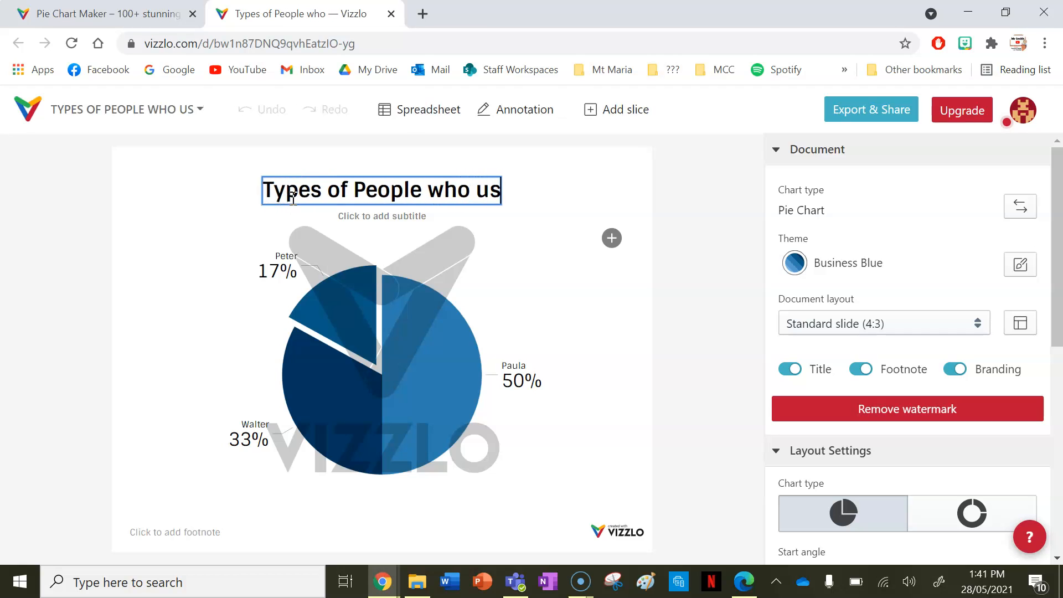
{"action": "type", "text": "ed Kaoshiu"}
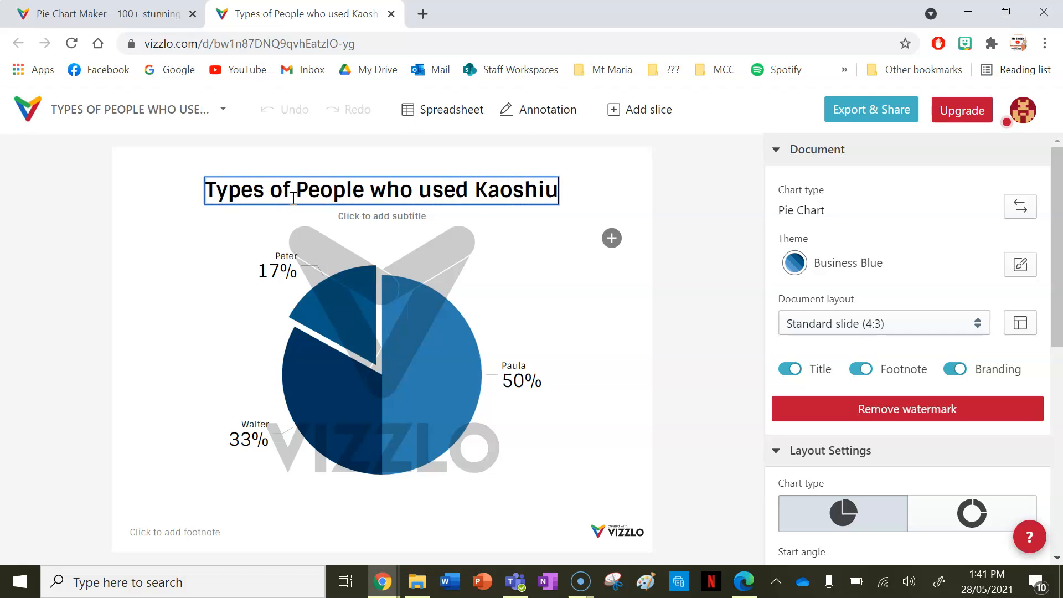
{"action": "type", "text": "ng Place"}
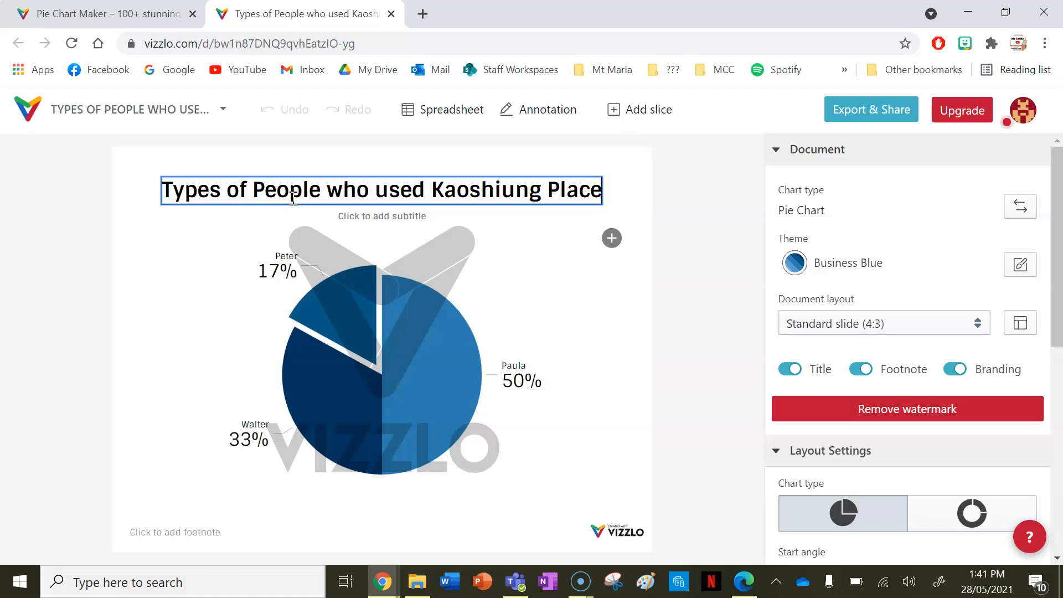
{"action": "type", "text": " at Southbank"}
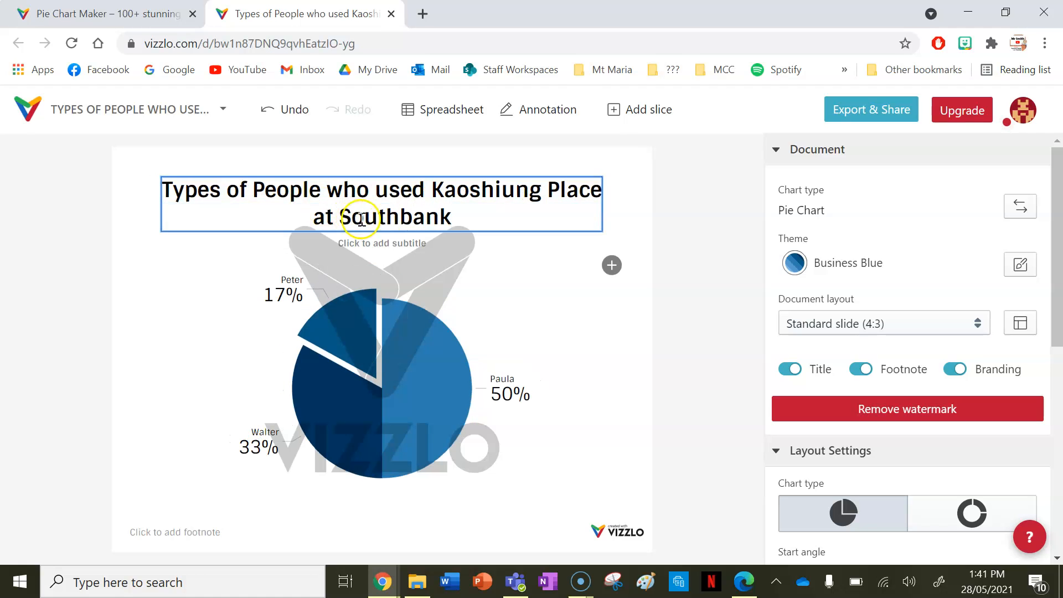
Step: Add the subtitle "Between 11:20 to 11:40" below the chart title
{"action": "left_click", "coordinate": [378, 248]}
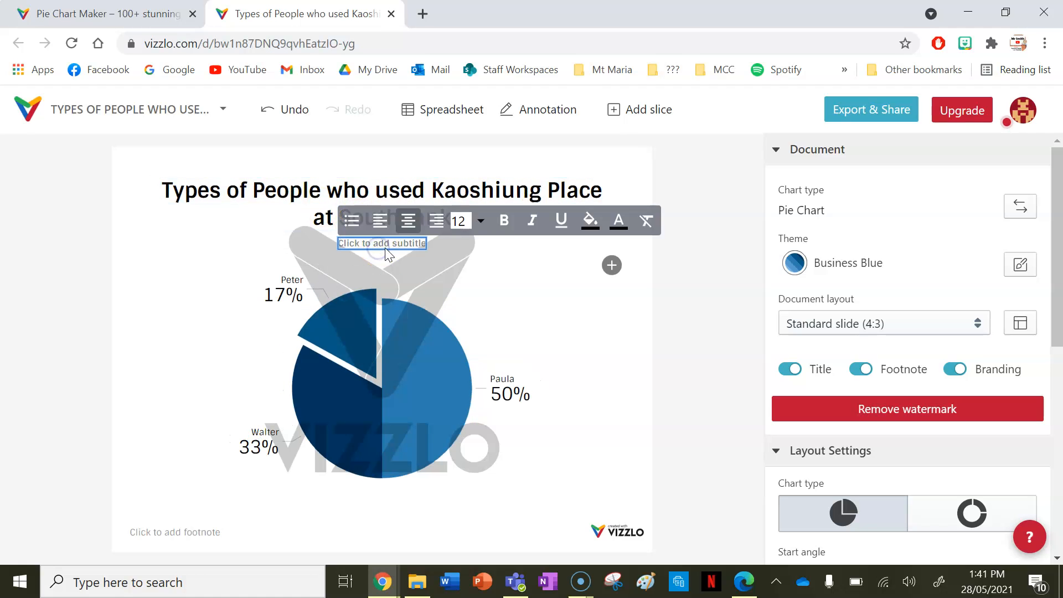
{"action": "type", "text": "Be"}
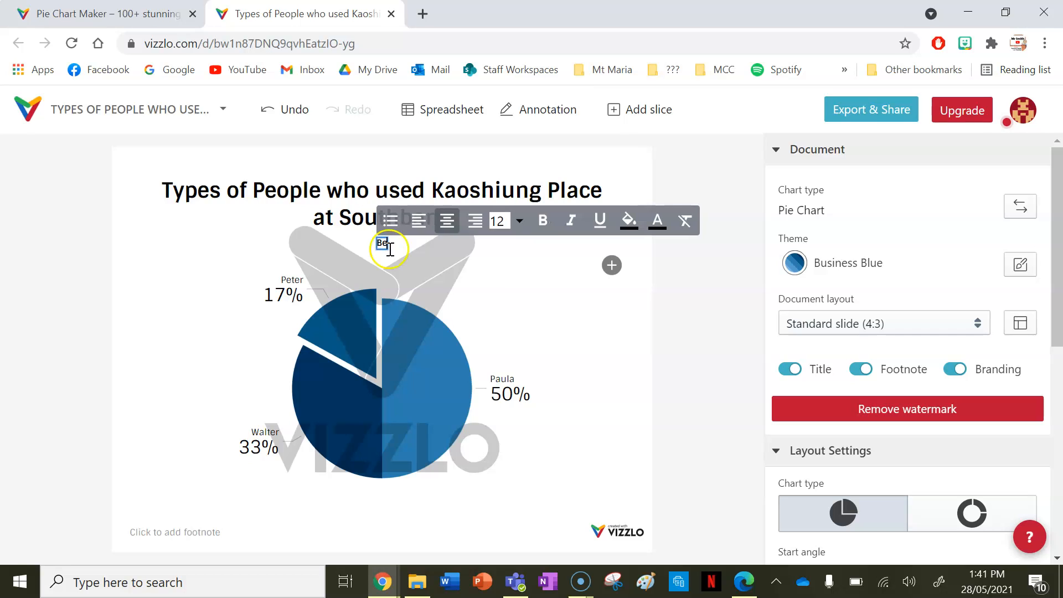
{"action": "type", "text": "tween 11:20 to 11:40"}
Step: Add the footnote "Figure 2 - Pie Graph showing the percentages of the types of people who use Southbank"
{"action": "left_click", "coordinate": [172, 531]}
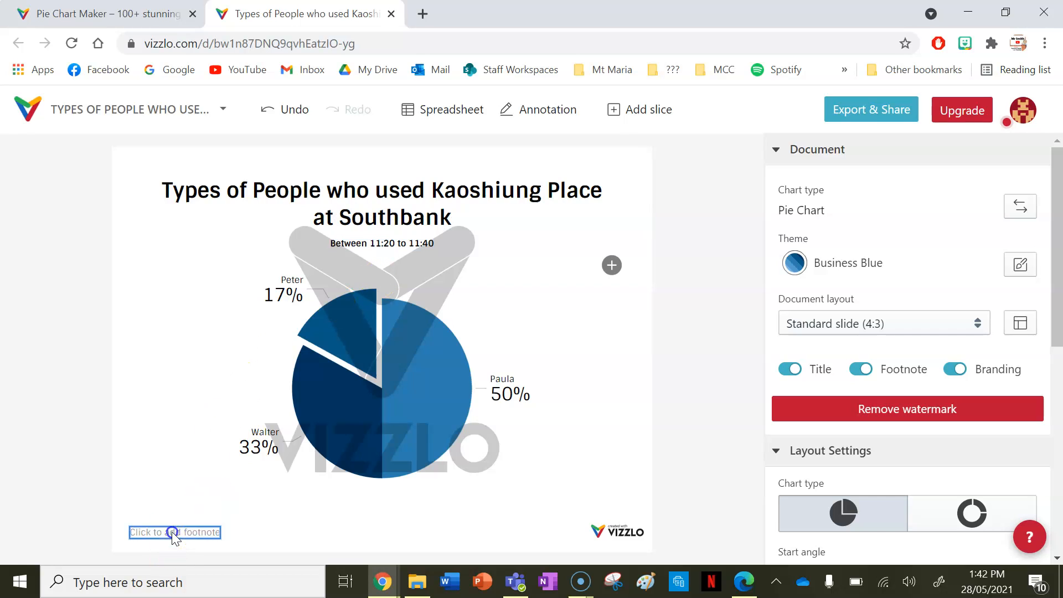
{"action": "left_click", "coordinate": [191, 534]}
{"action": "type", "text": "Figure 2 - Pie Graph showing the percentages of the types of people who use Southbank"}
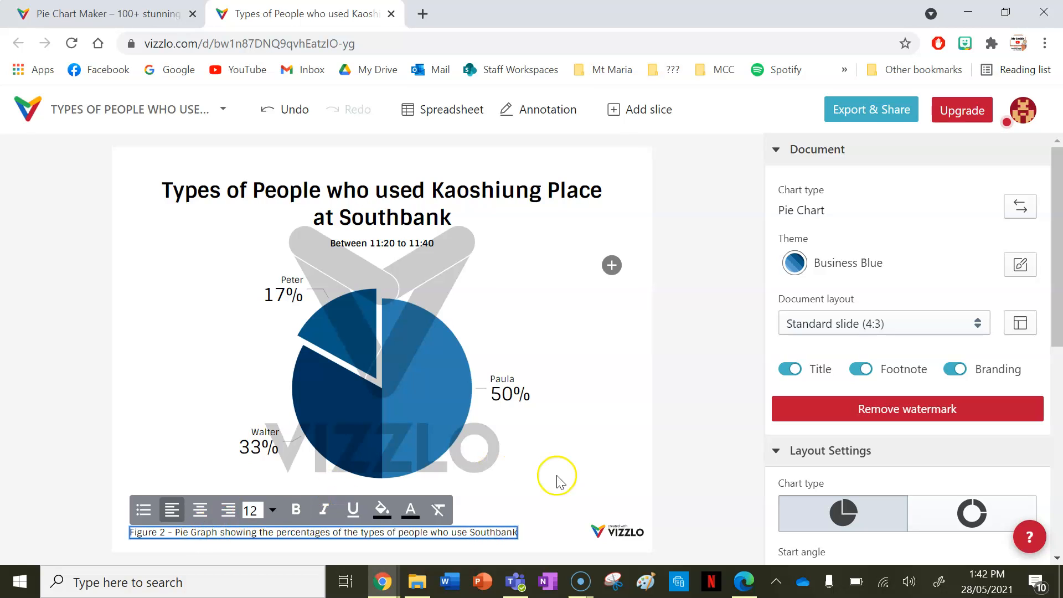
{"action": "left_click", "coordinate": [600, 476]}
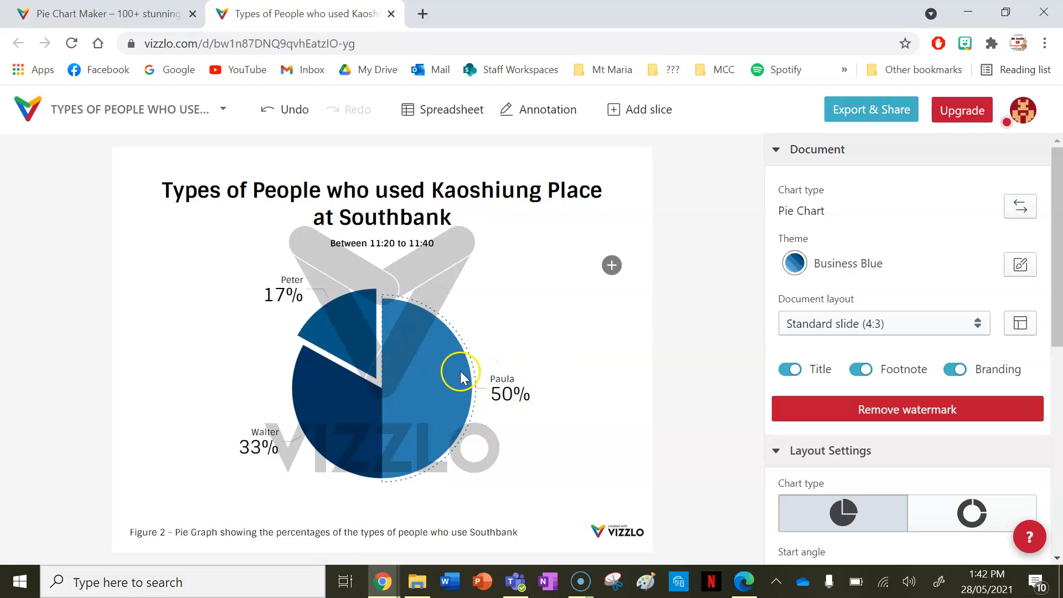
Step: Examine the value formatting options of the 50% slice
{"action": "left_click", "coordinate": [443, 377]}
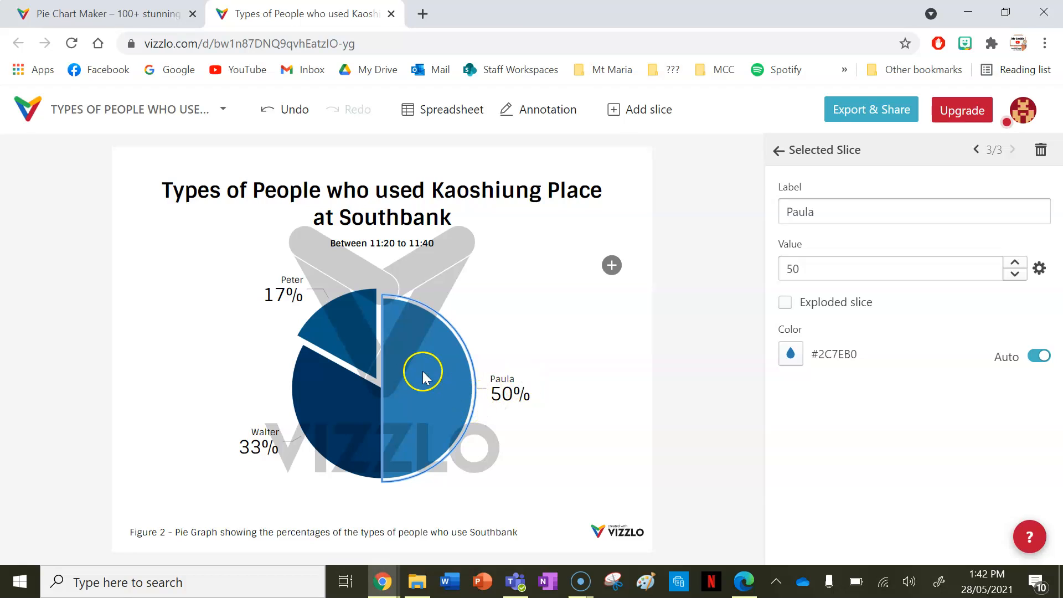
{"action": "left_click", "coordinate": [1040, 270]}
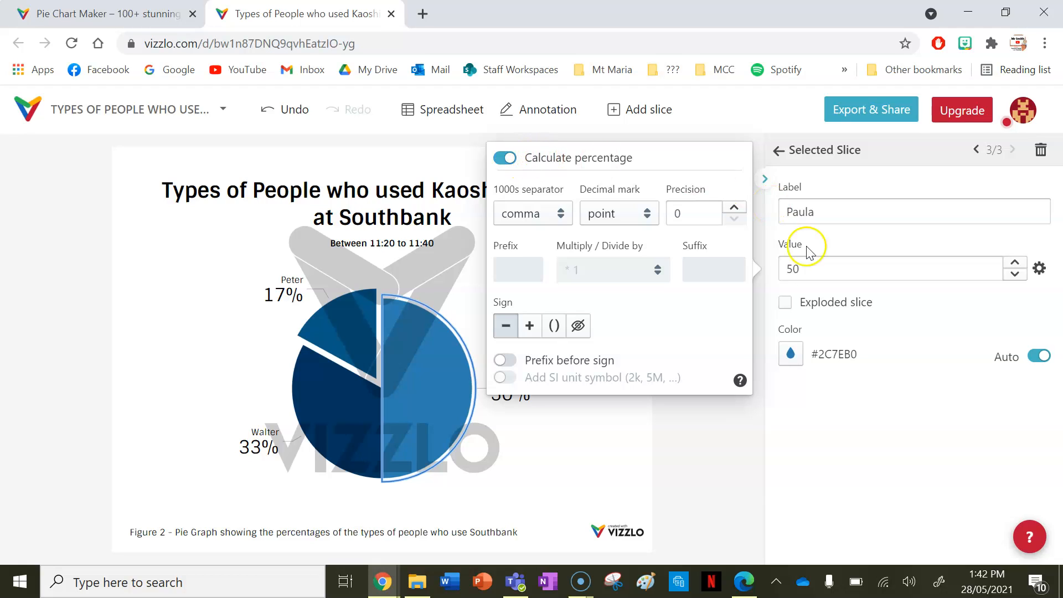
{"action": "left_click", "coordinate": [638, 466]}
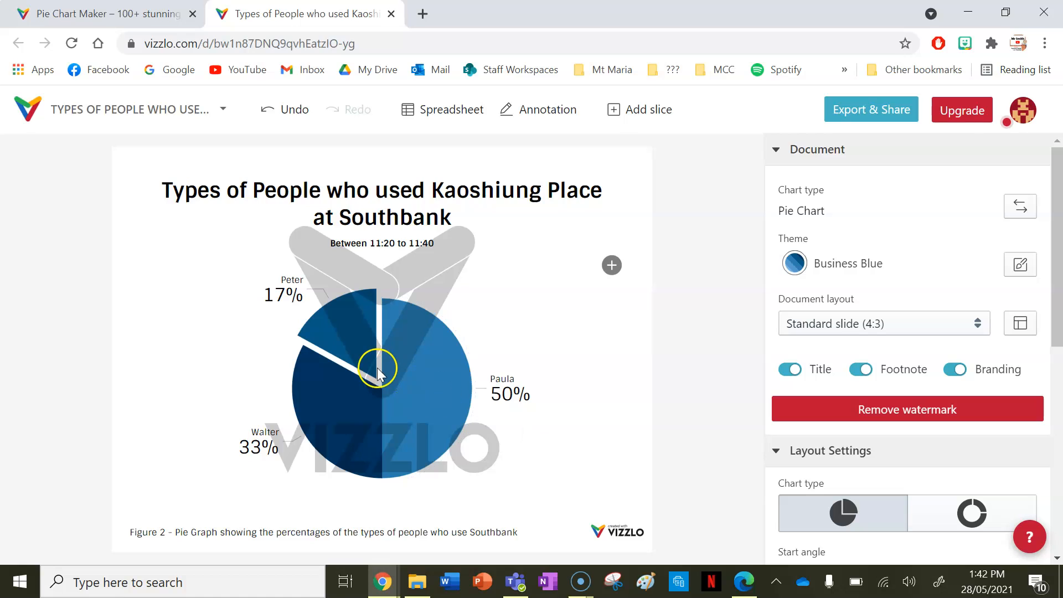
Step: Try the donut chart type and return to the pie, and switch label alignment on and back off
{"action": "left_click", "coordinate": [802, 162]}
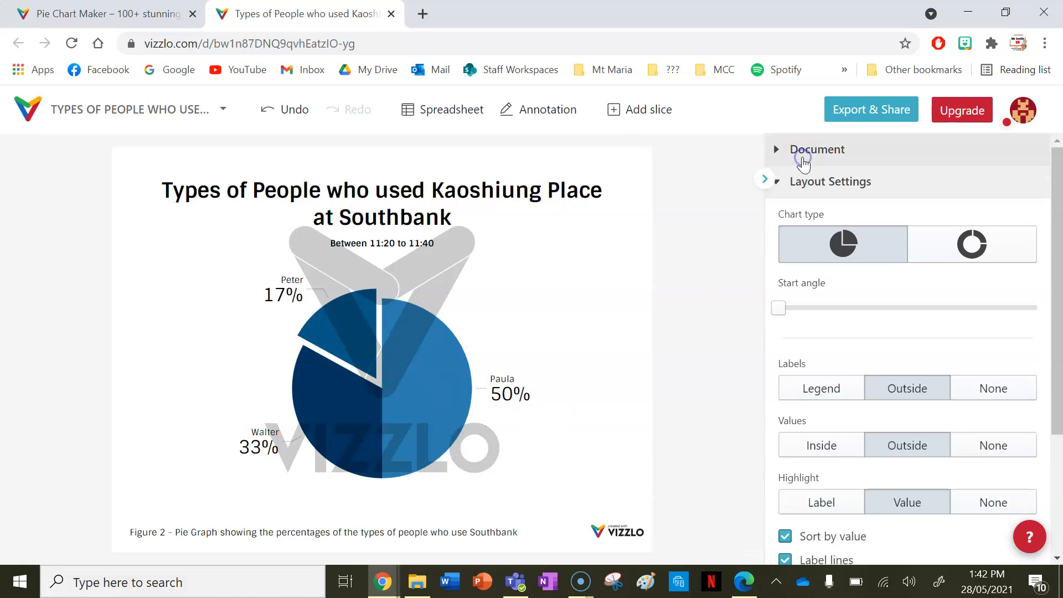
{"action": "left_click", "coordinate": [938, 254]}
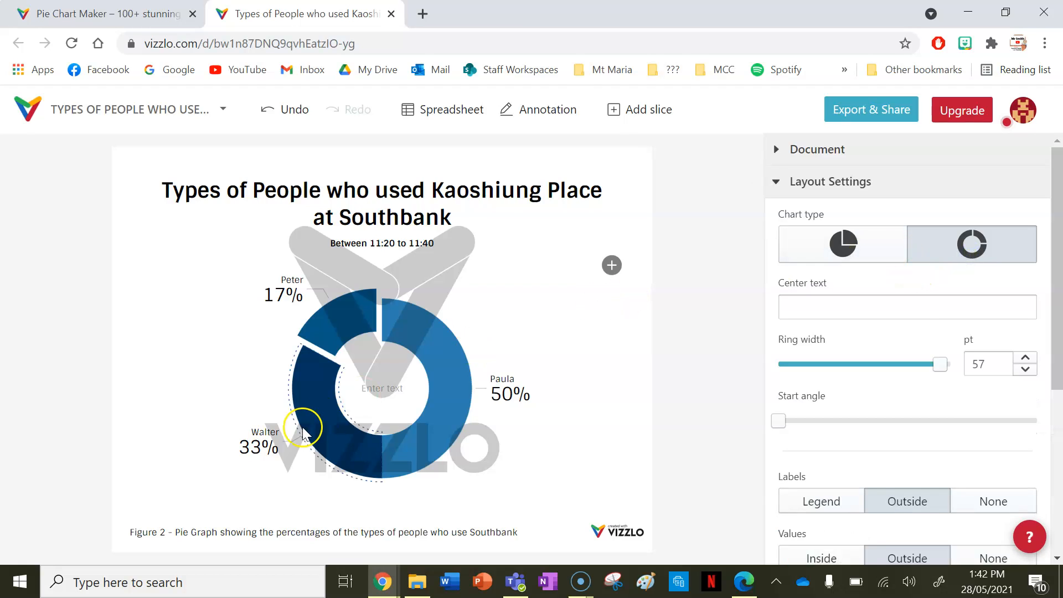
{"action": "left_click", "coordinate": [841, 245]}
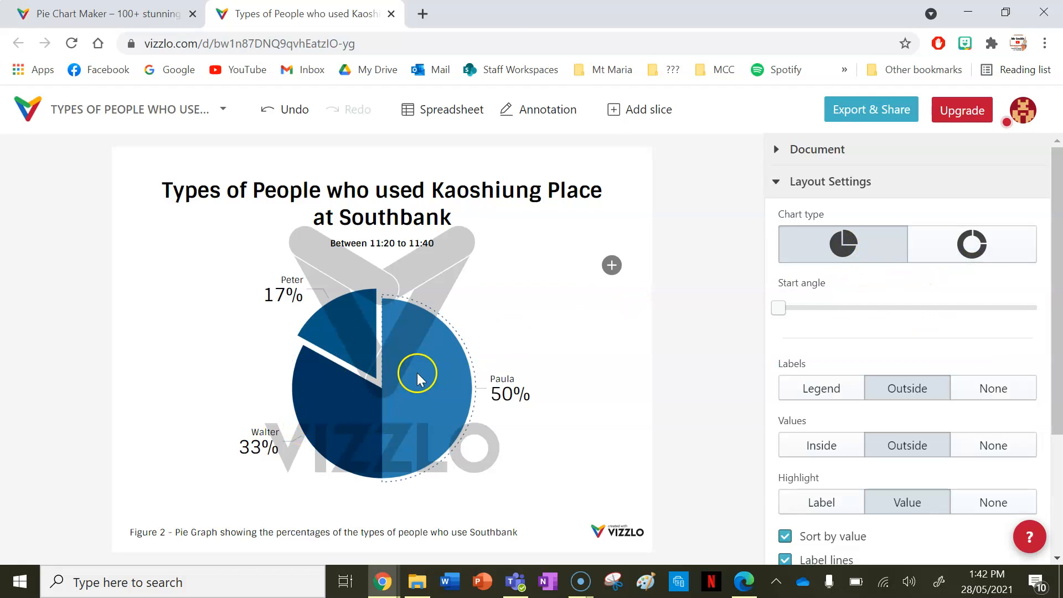
{"action": "scroll", "coordinate": [903, 355], "scroll_direction": "down", "scroll_amount": 3}
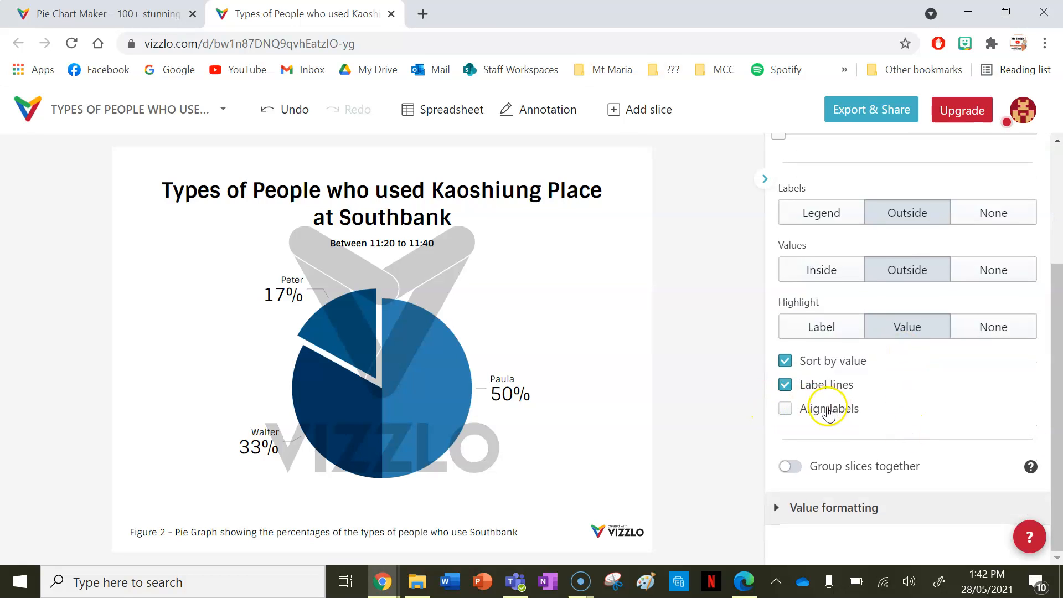
{"action": "left_click", "coordinate": [829, 412]}
{"action": "left_click", "coordinate": [828, 413]}
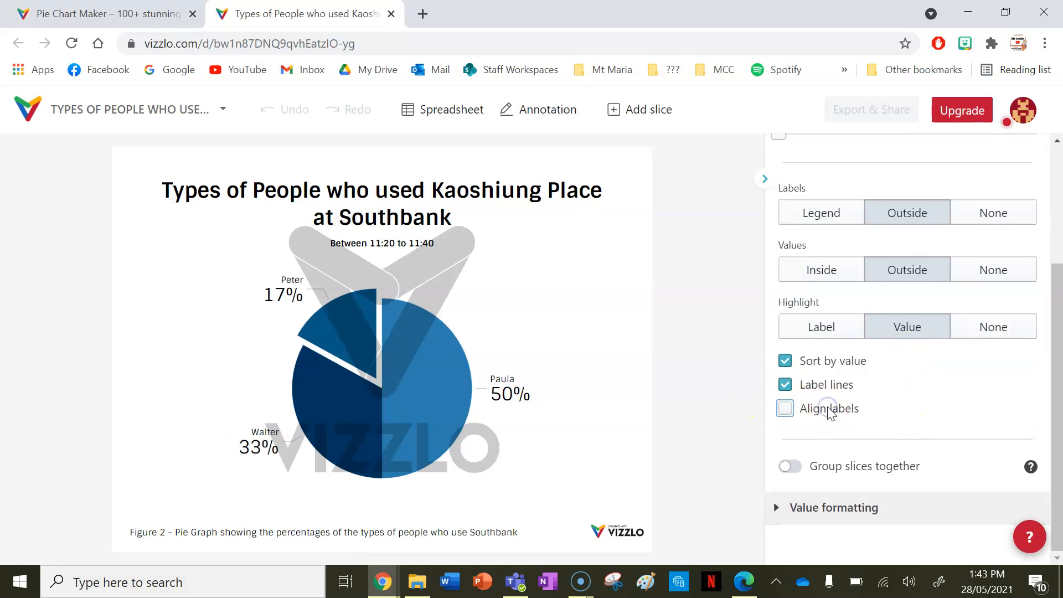
{"action": "scroll", "coordinate": [995, 409], "scroll_direction": "up", "scroll_amount": 5}
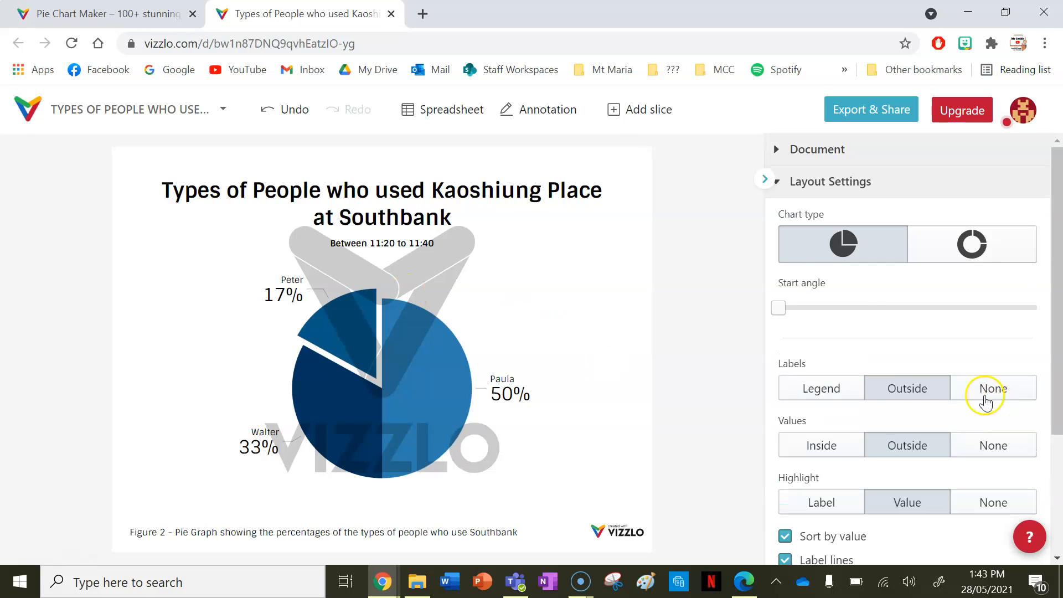
{"action": "left_click", "coordinate": [856, 180]}
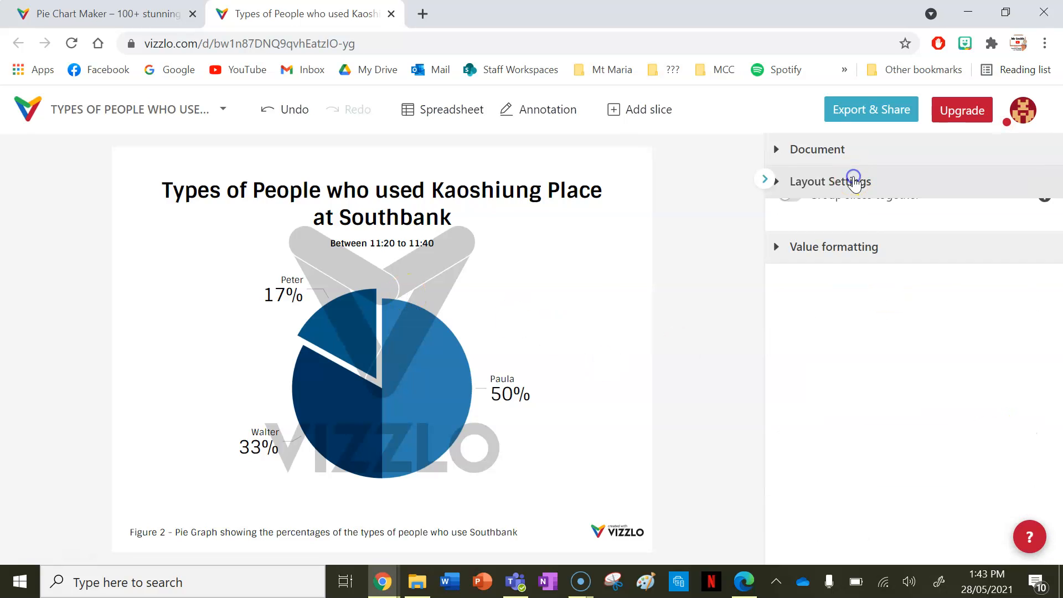
Step: Check the tally sheet, relabel the 50% slice "Single Males" and set its value to 31
{"action": "left_click", "coordinate": [432, 381]}
{"action": "left_click", "coordinate": [742, 581]}
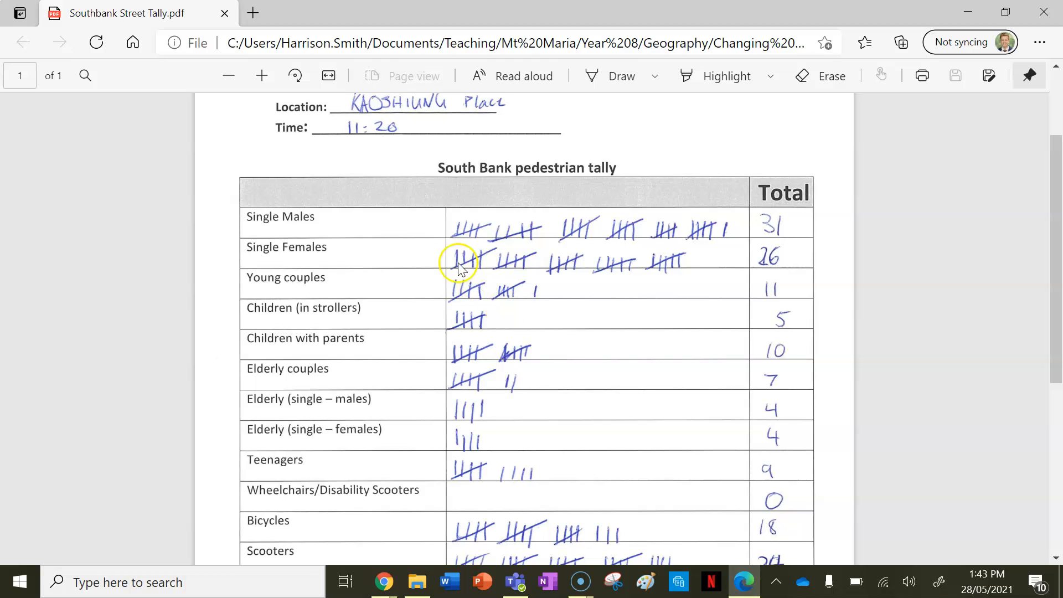
{"action": "left_click", "coordinate": [746, 582]}
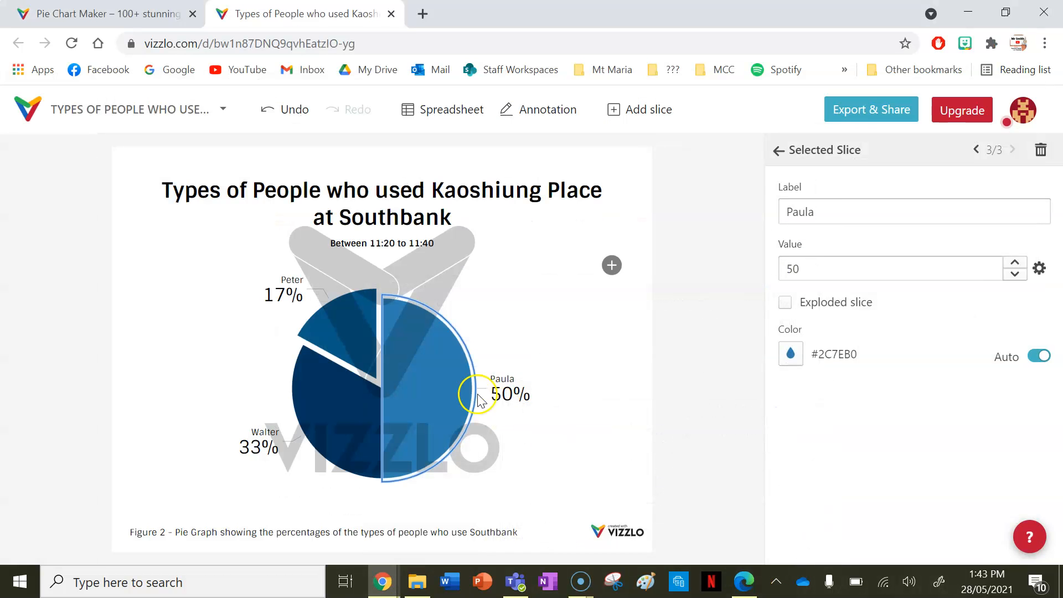
{"action": "left_click_drag", "start_coordinate": [835, 213], "coordinate": [748, 218]}
{"action": "type", "text": "Single Males"}
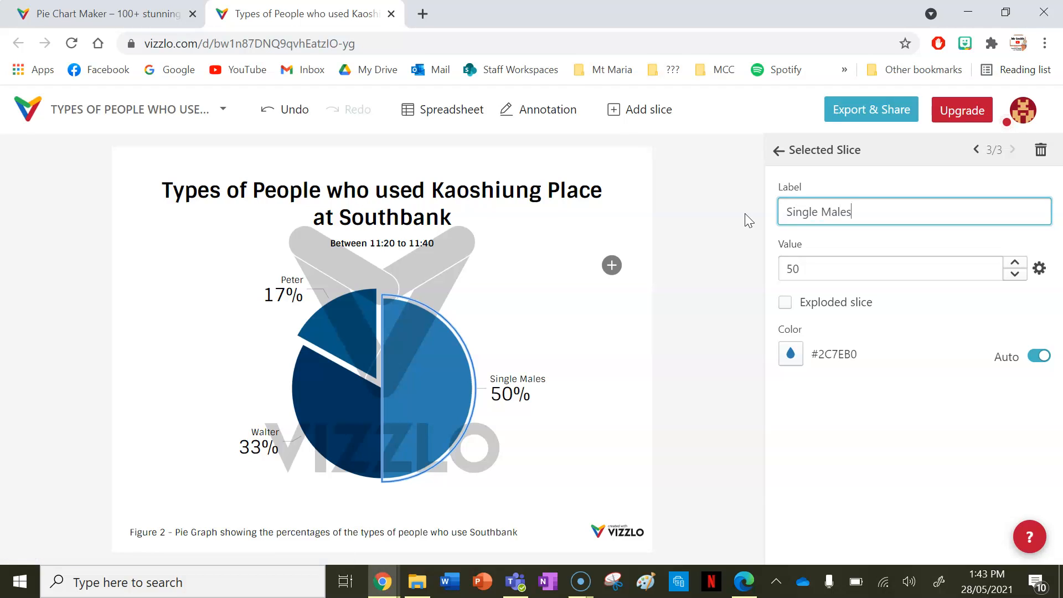
{"action": "left_click", "coordinate": [833, 271]}
{"action": "key", "text": "BackSpace"}
{"action": "type", "text": "31"}
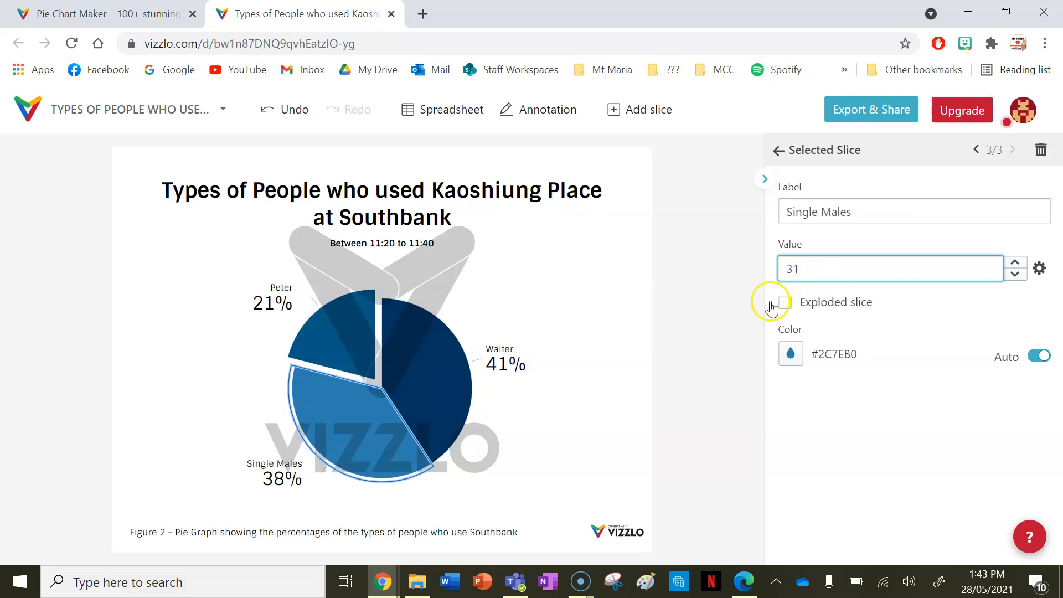
Step: Relabel the 41% slice "Single Females" and set its value to 26
{"action": "left_click", "coordinate": [451, 360]}
{"action": "double_click", "coordinate": [843, 215]}
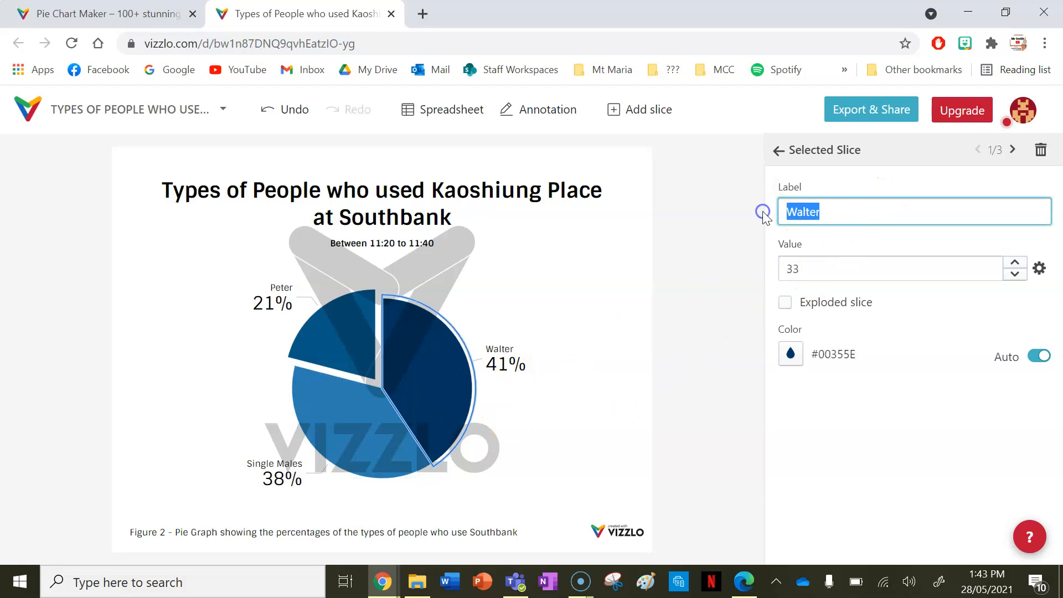
{"action": "type", "text": "Single Fem"}
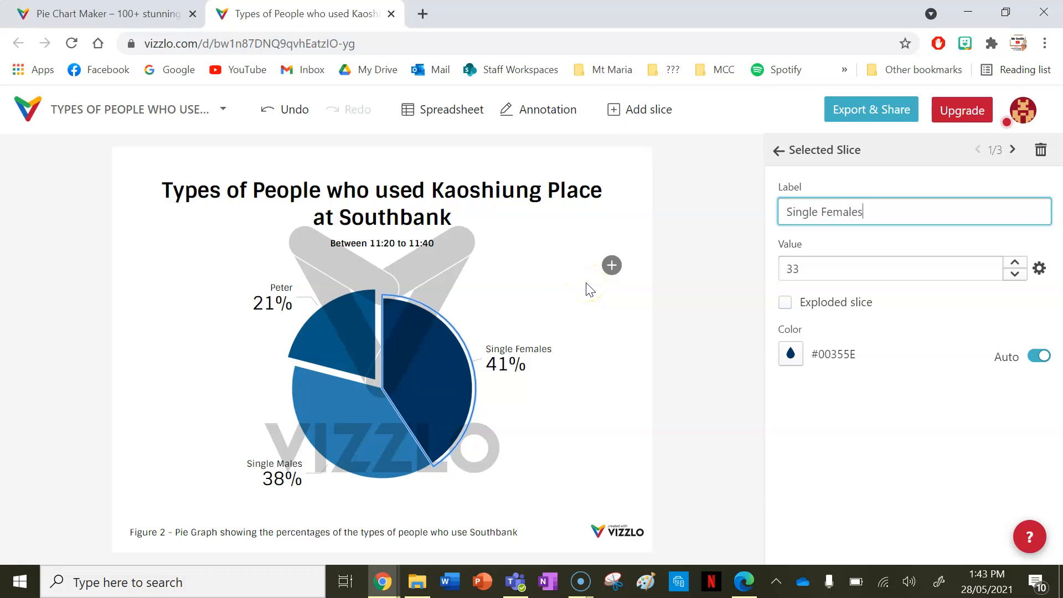
{"action": "double_click", "coordinate": [818, 266]}
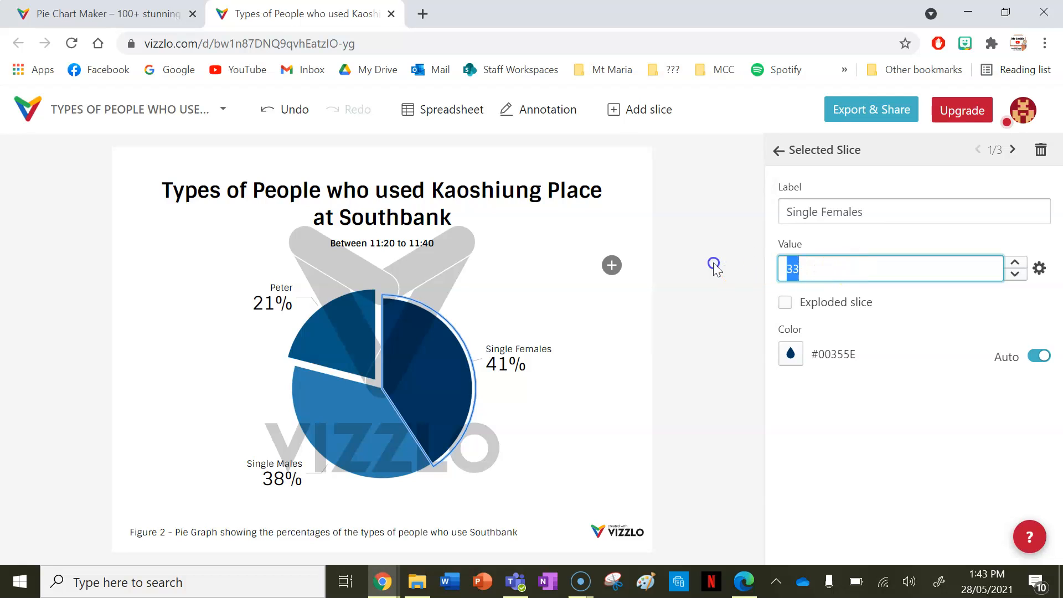
{"action": "type", "text": "26"}
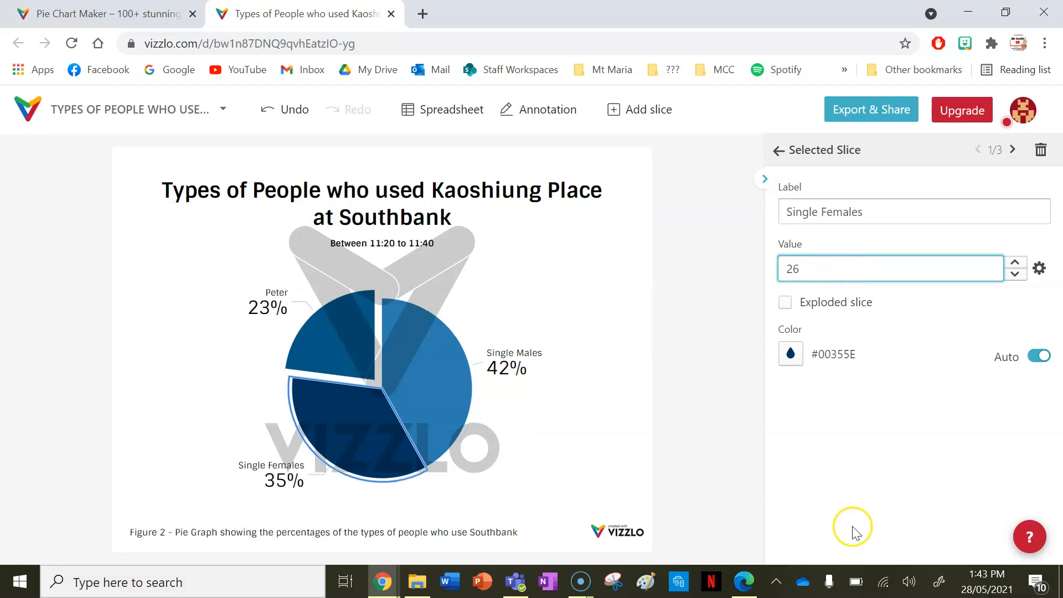
Step: Check the tally sheet, relabel the exploded slice "Young Couples" and set its value to 11
{"action": "left_click", "coordinate": [753, 580]}
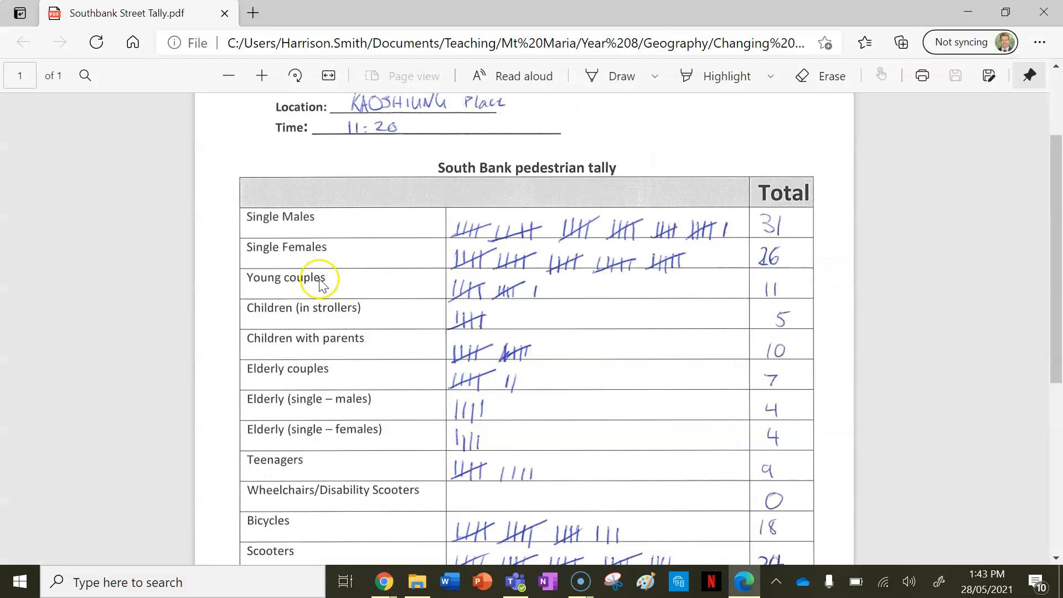
{"action": "left_click", "coordinate": [749, 582]}
{"action": "left_click", "coordinate": [333, 333]}
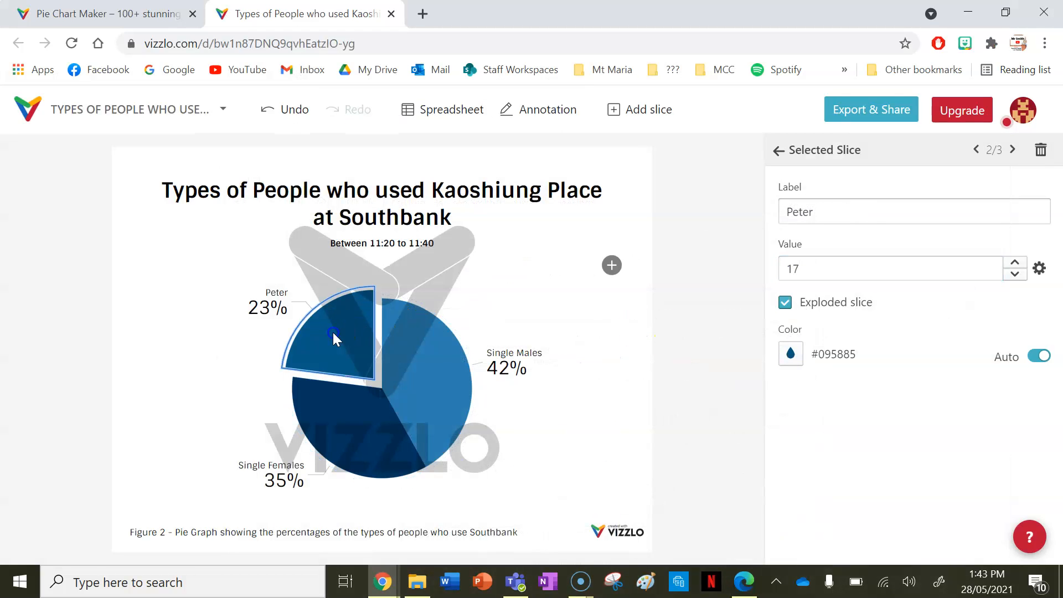
{"action": "double_click", "coordinate": [860, 217]}
{"action": "type", "text": "young"}
{"action": "key", "text": "BackSpace"}
{"action": "key", "text": "BackSpace"}
{"action": "key", "text": "BackSpace"}
{"action": "key", "text": "BackSpace"}
{"action": "key", "text": "BackSpace"}
{"action": "type", "text": "Young Couples"}
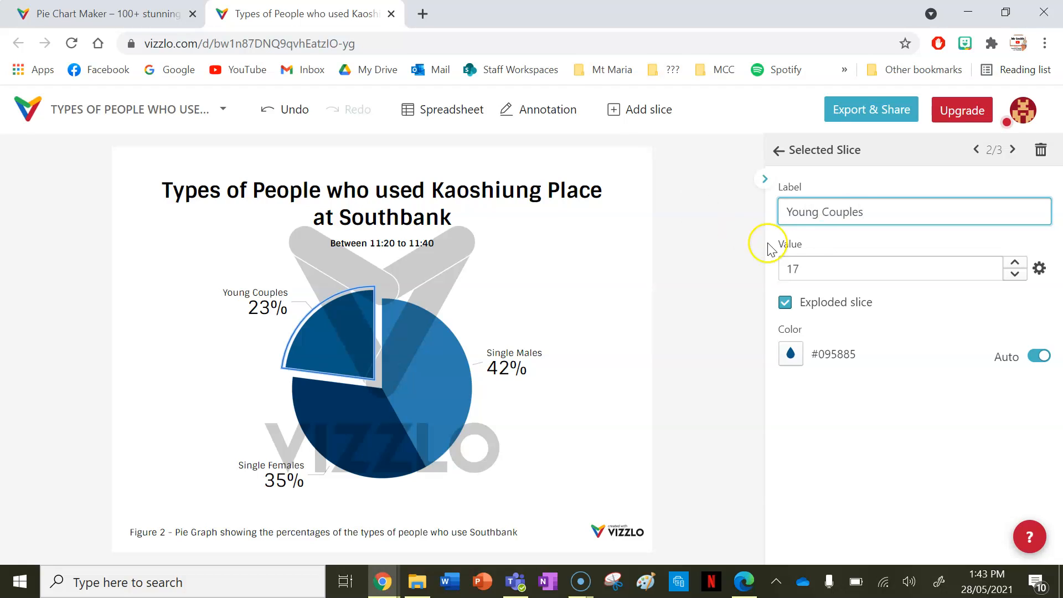
{"action": "double_click", "coordinate": [806, 269]}
{"action": "type", "text": "11"}
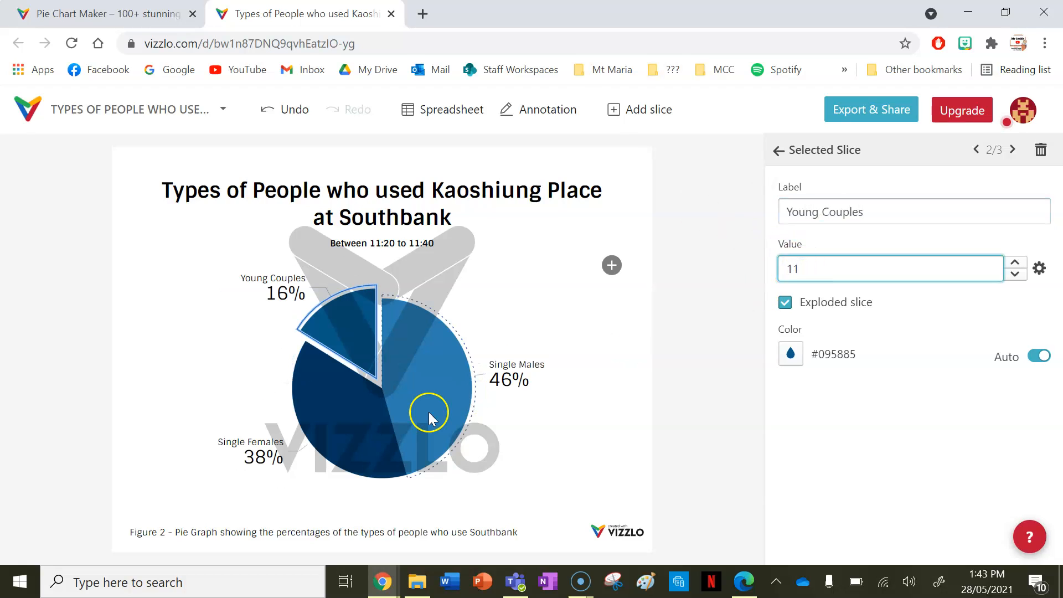
Step: Add a slice labelled "Children in strollers" with the value 5 from the tally sheet
{"action": "right_click", "coordinate": [417, 377]}
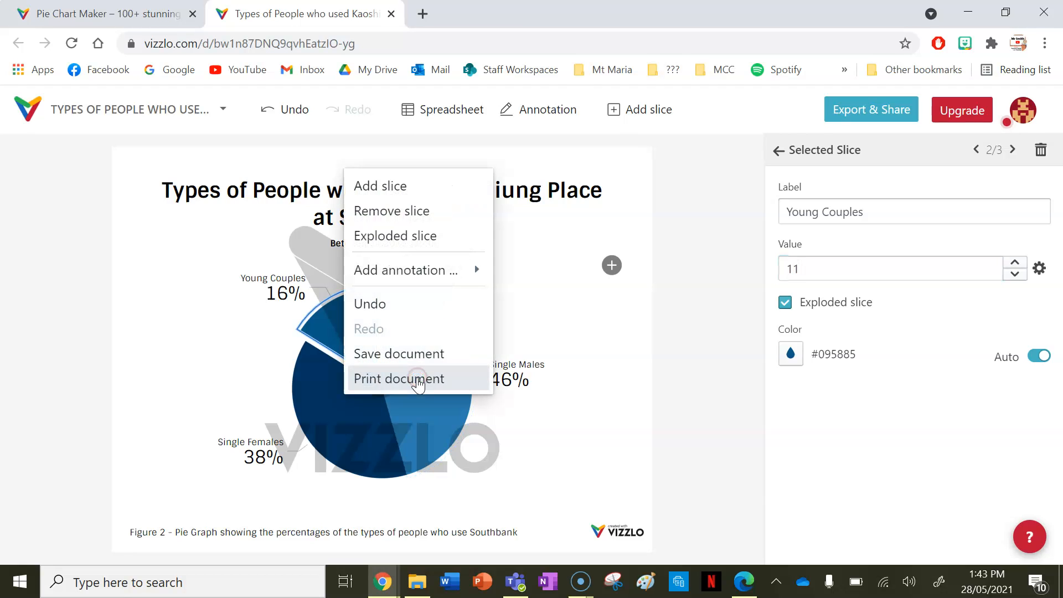
{"action": "left_click", "coordinate": [392, 195]}
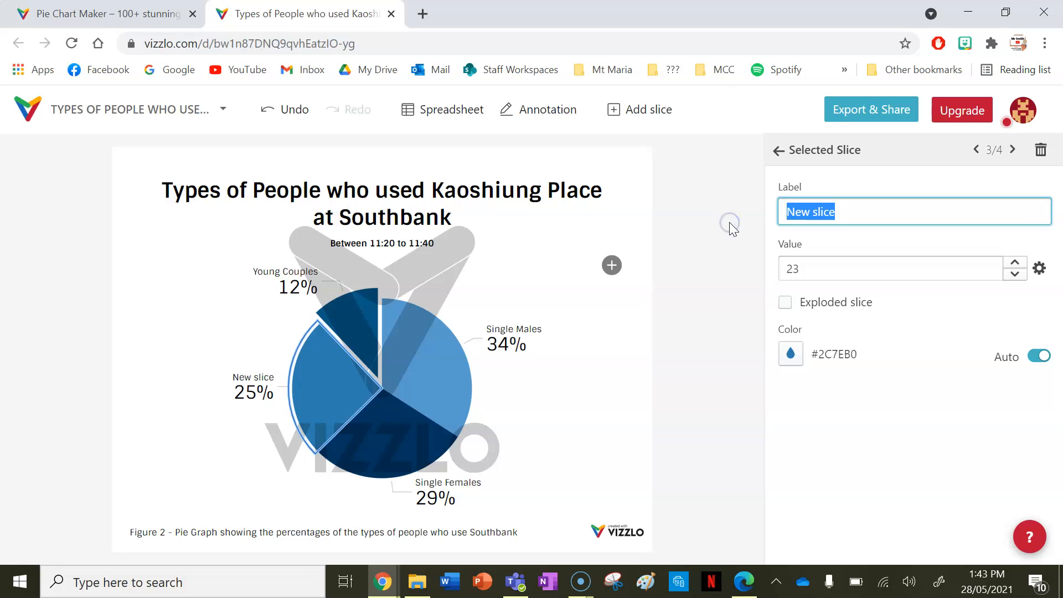
{"action": "left_click", "coordinate": [739, 587]}
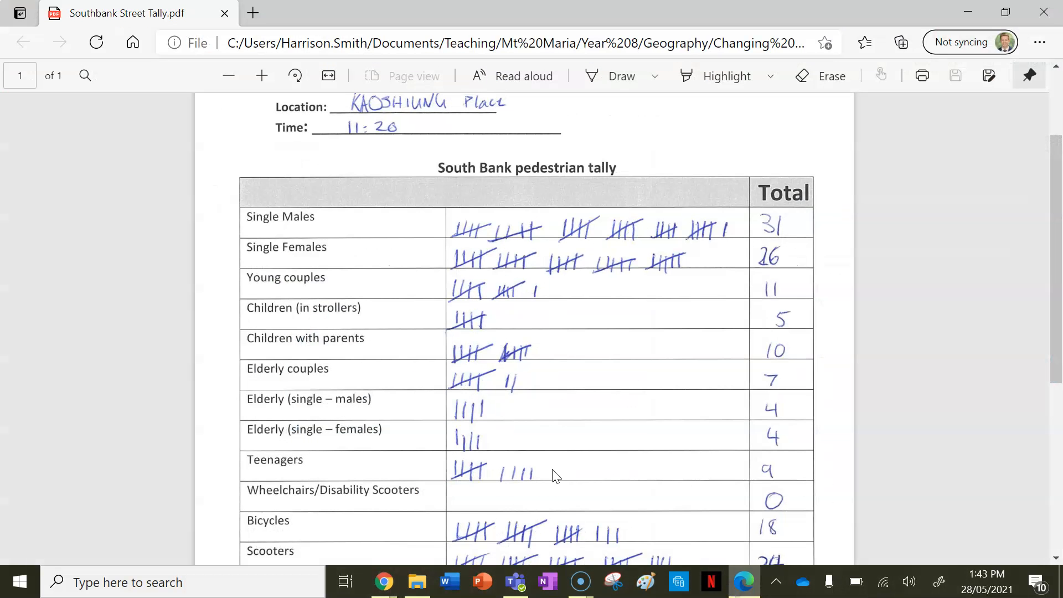
{"action": "left_click", "coordinate": [283, 311]}
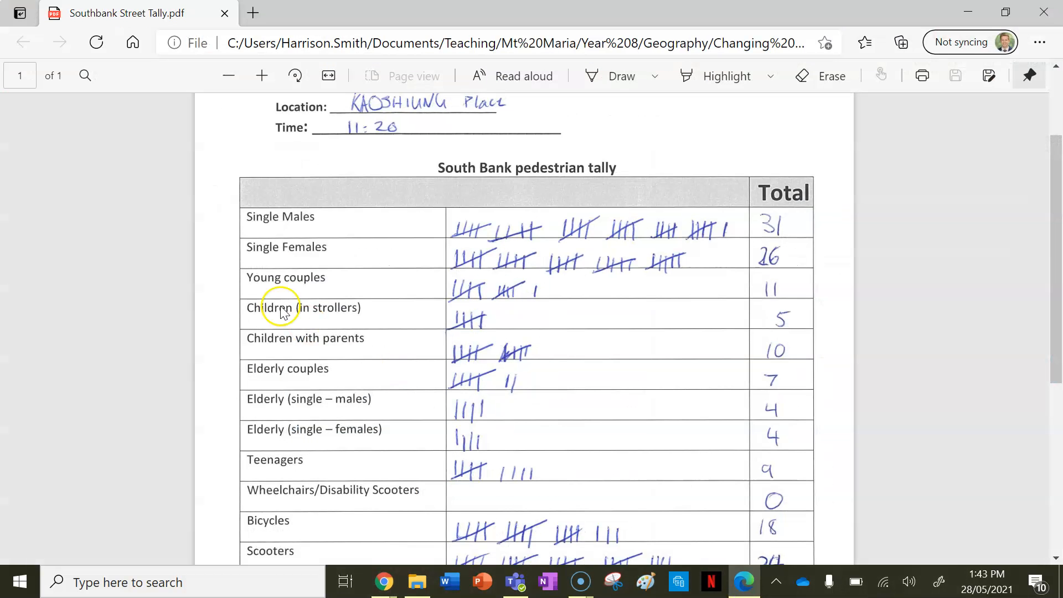
{"action": "left_click", "coordinate": [739, 581]}
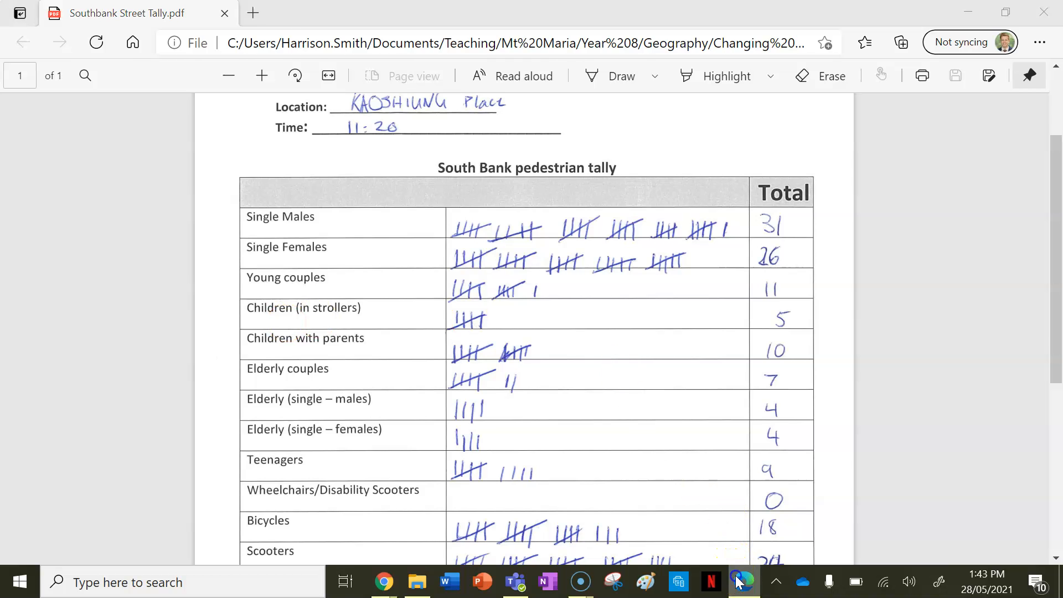
{"action": "left_click_drag", "start_coordinate": [807, 268], "coordinate": [709, 267]}
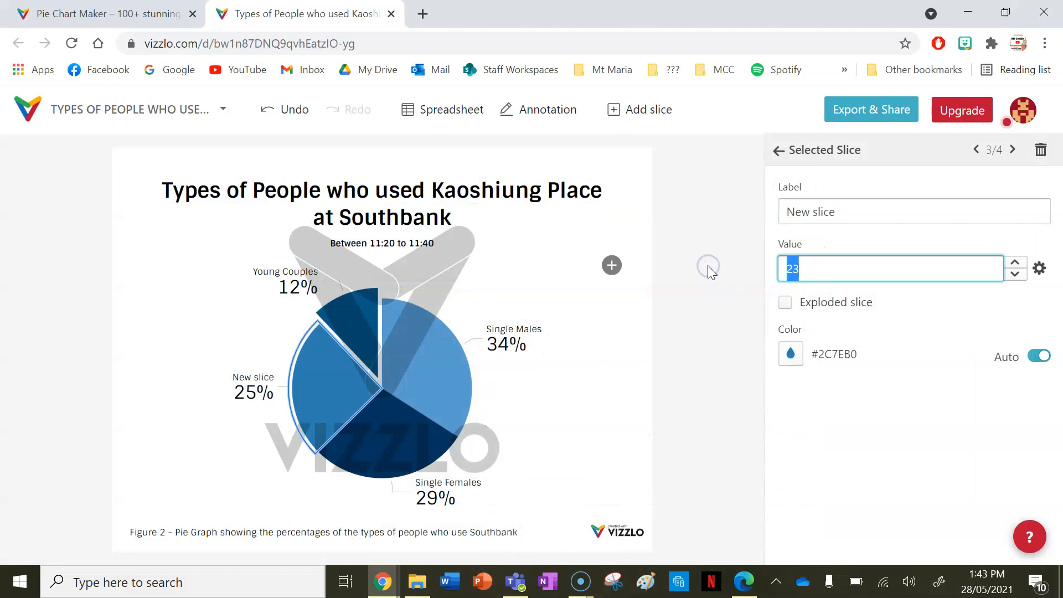
{"action": "type", "text": "5"}
{"action": "triple_click", "coordinate": [838, 218]}
{"action": "type", "text": "Children in strollers"}
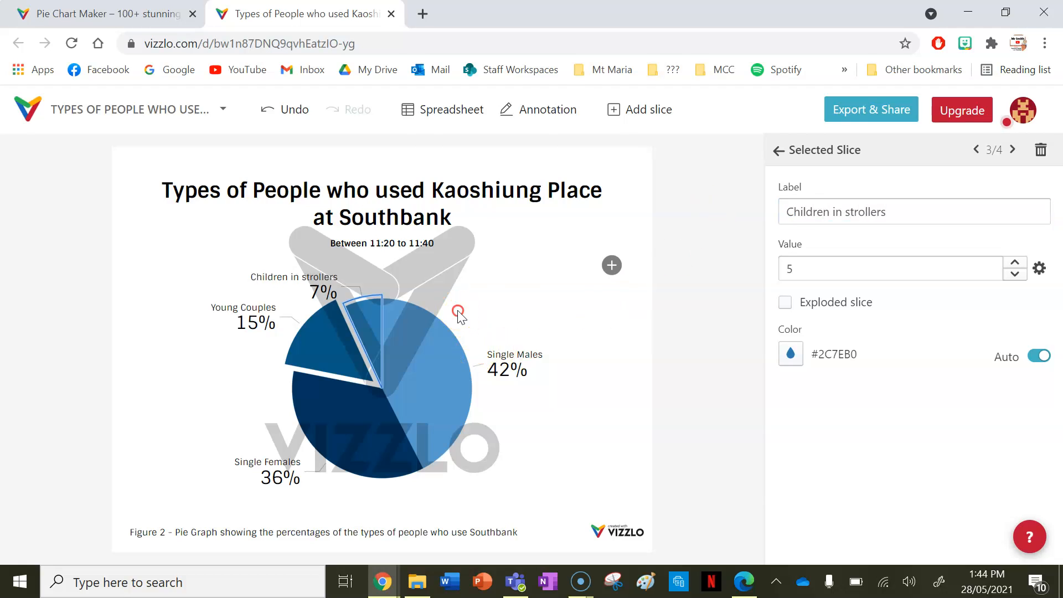
Step: Add a slice labelled "Children with parents" with the value 10 from the tally sheet
{"action": "right_click", "coordinate": [458, 307]}
{"action": "left_click", "coordinate": [437, 106]}
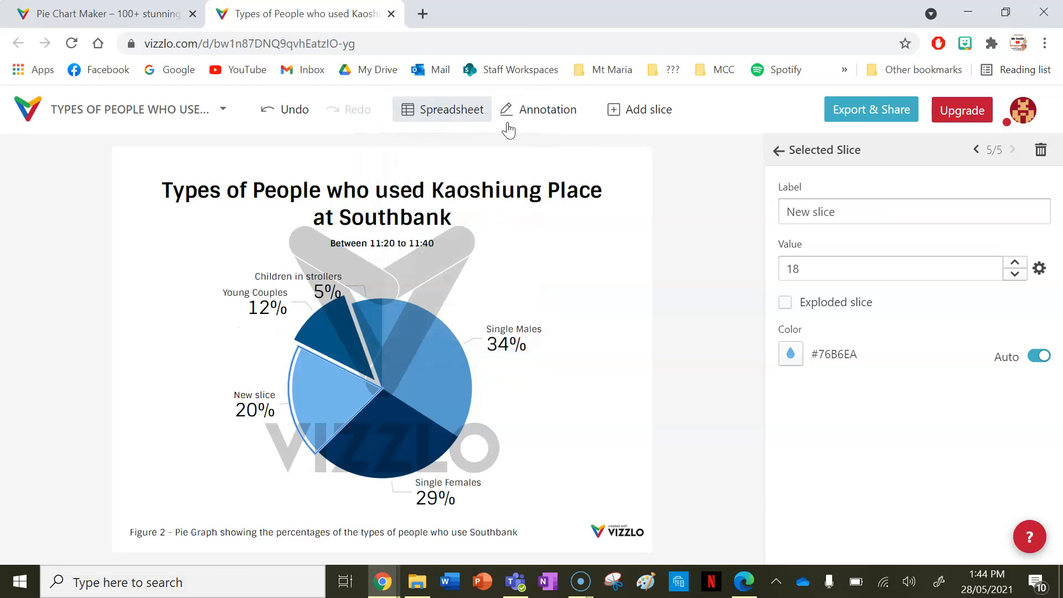
{"action": "triple_click", "coordinate": [869, 211]}
{"action": "type", "text": "Children"}
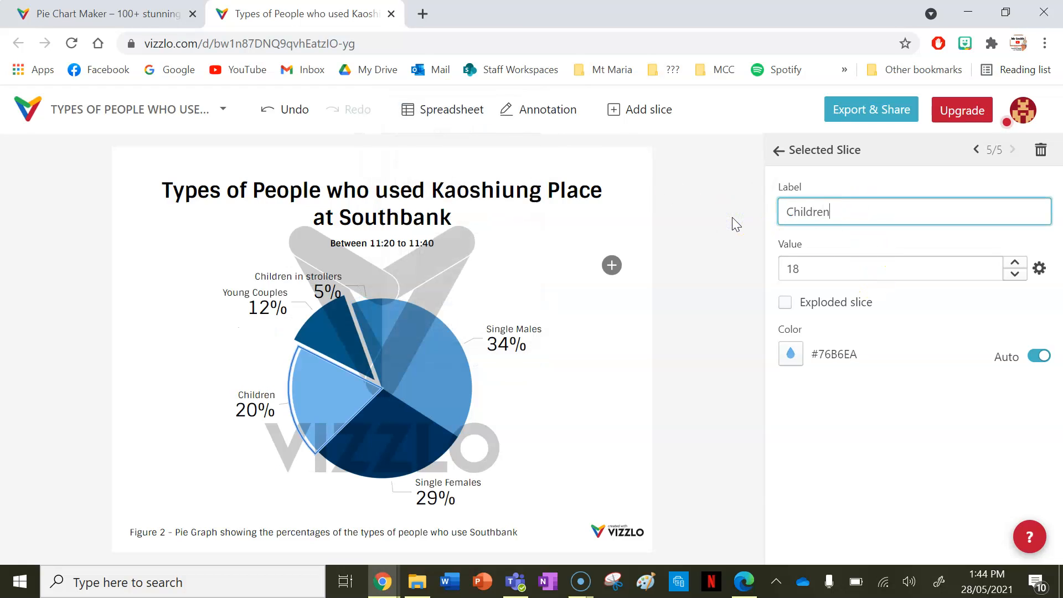
{"action": "type", "text": " with parents"}
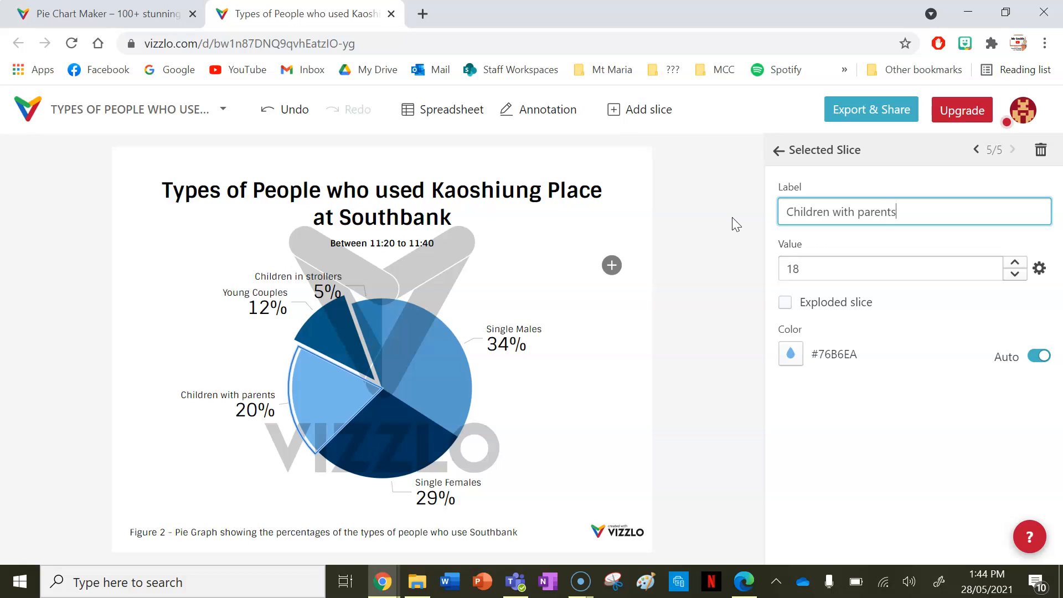
{"action": "left_click", "coordinate": [748, 582]}
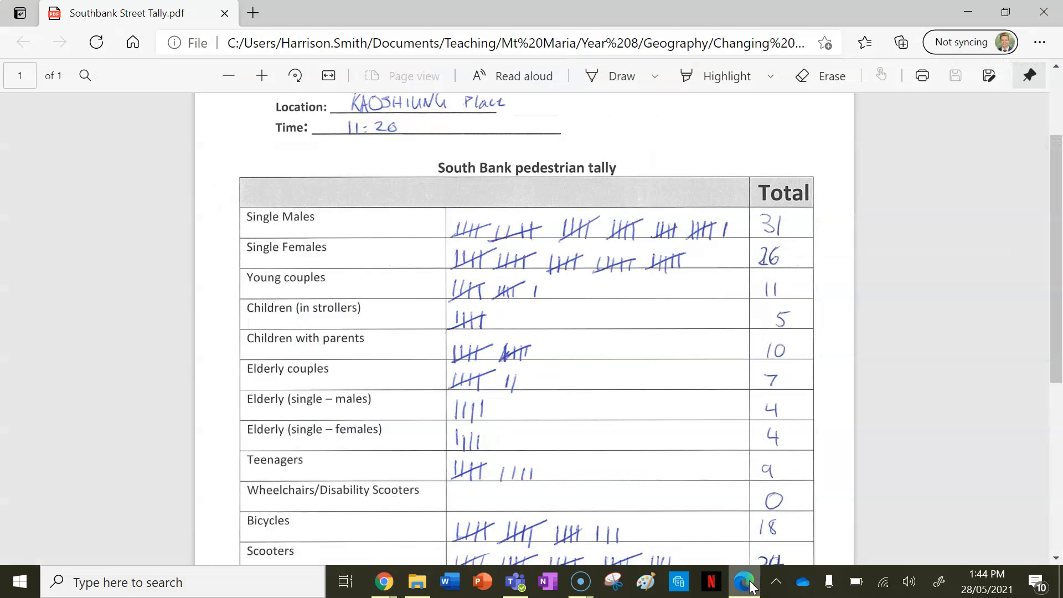
{"action": "left_click", "coordinate": [752, 587]}
{"action": "left_click", "coordinate": [816, 276]}
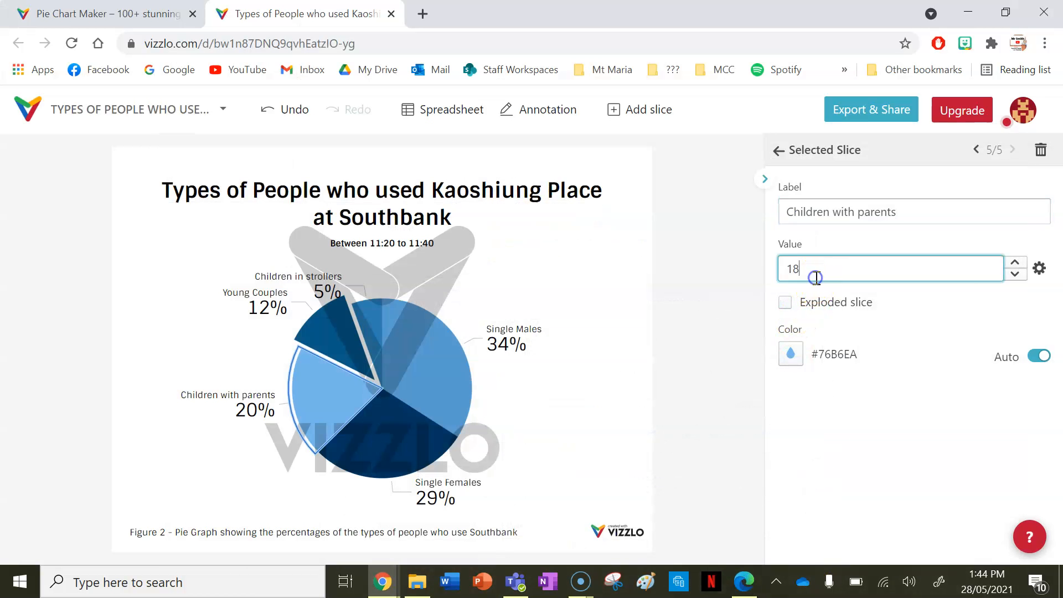
{"action": "key", "text": "BackSpace"}
{"action": "type", "text": "0"}
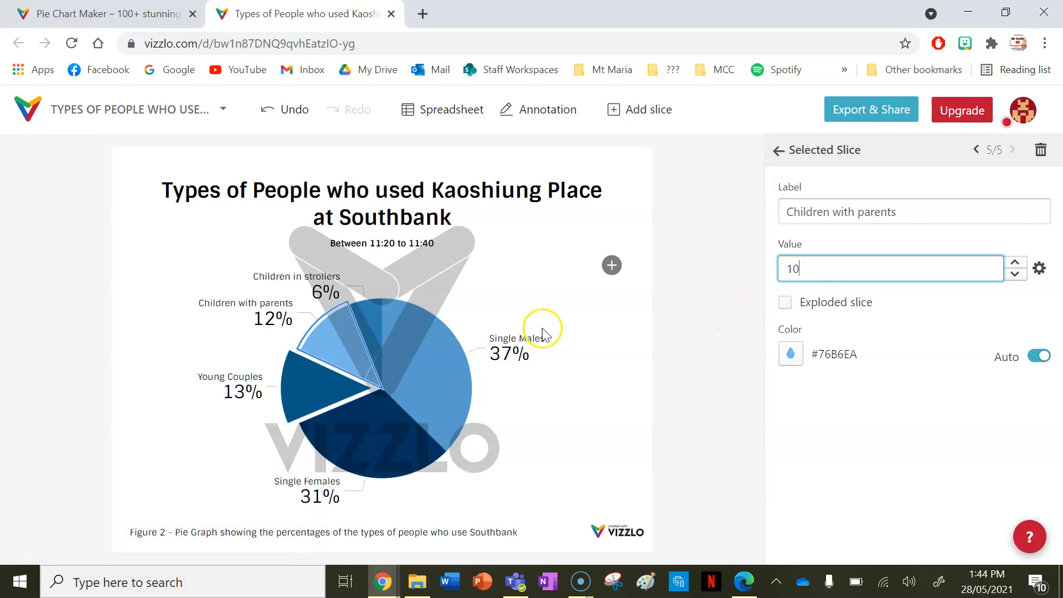
Step: Add a slice labelled "Elderly Couple" with the value 7
{"action": "right_click", "coordinate": [518, 301]}
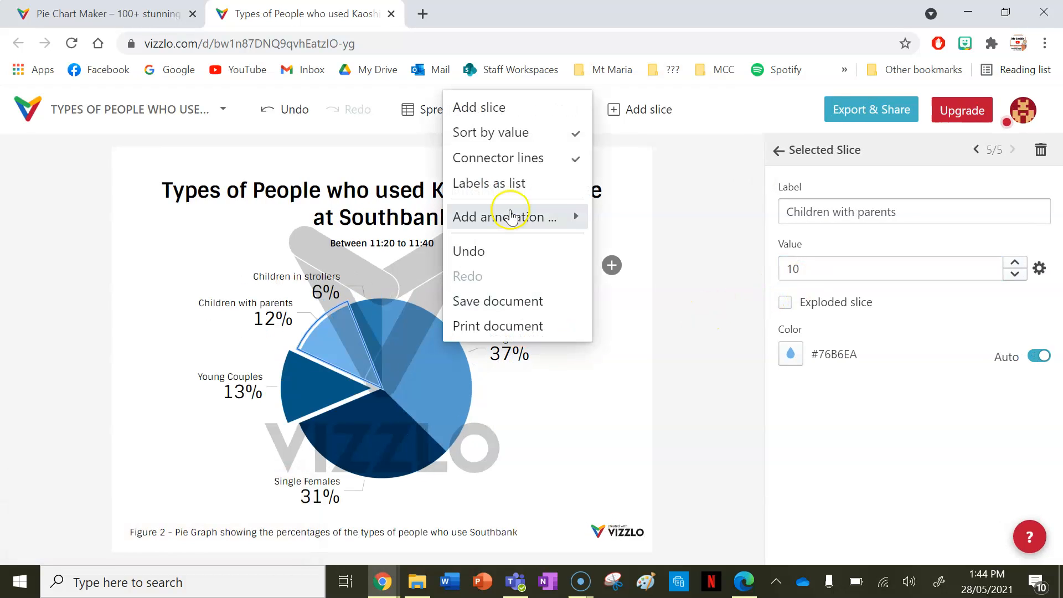
{"action": "left_click", "coordinate": [491, 108]}
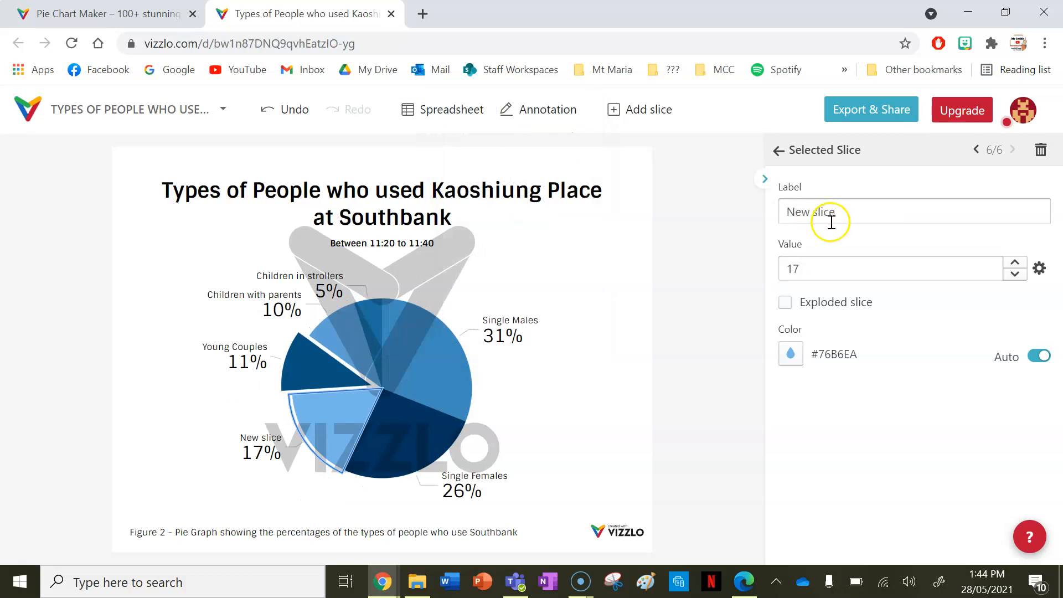
{"action": "left_click", "coordinate": [860, 216]}
{"action": "key", "text": "BackSpace"}
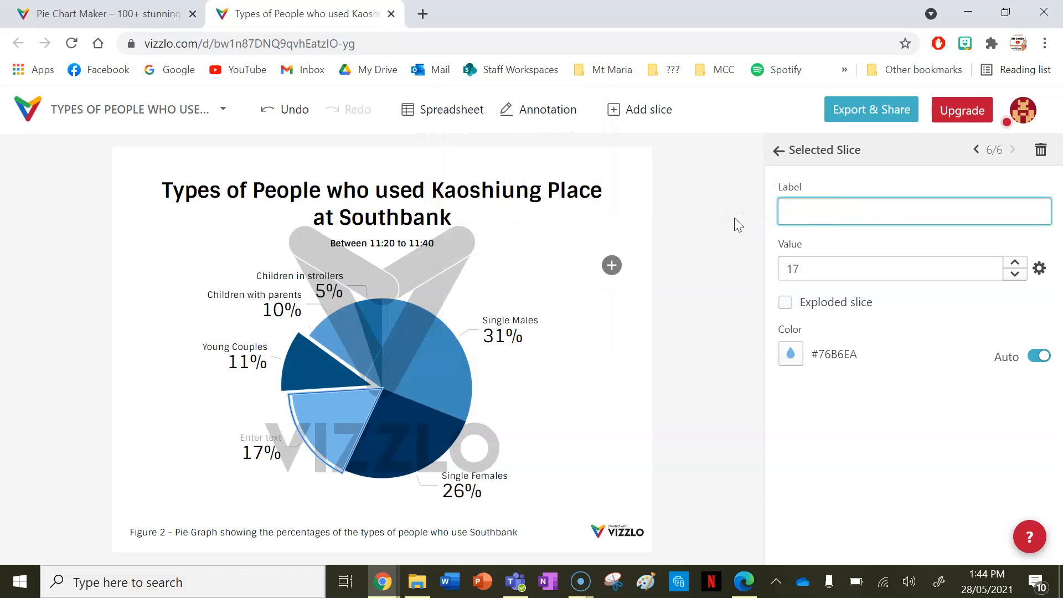
{"action": "type", "text": "Elderly Couple"}
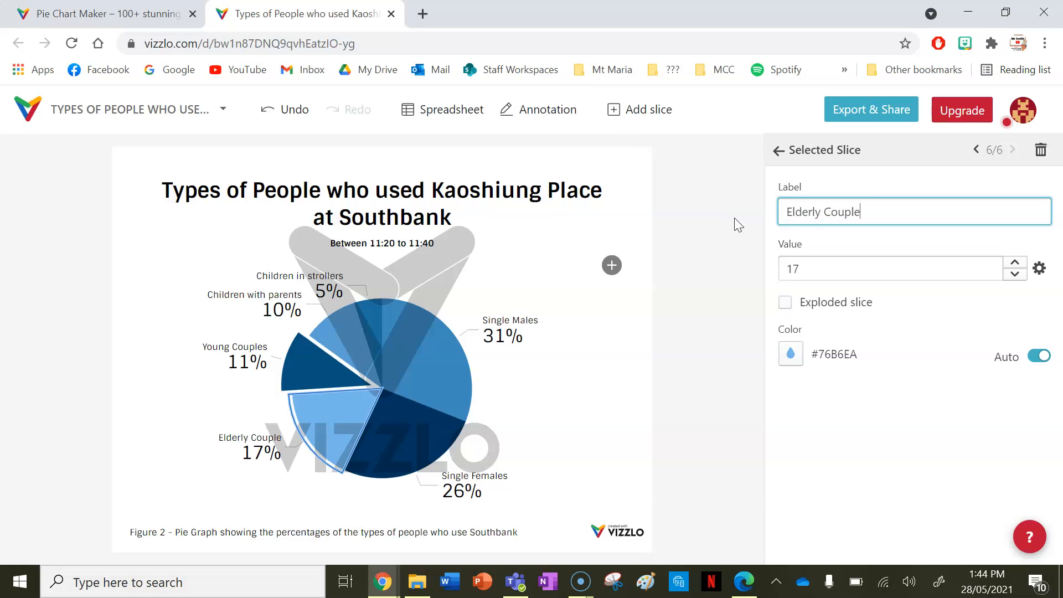
{"action": "left_click", "coordinate": [822, 266]}
{"action": "key", "text": "BackSpace"}
{"action": "key", "text": "BackSpace"}
{"action": "type", "text": "7"}
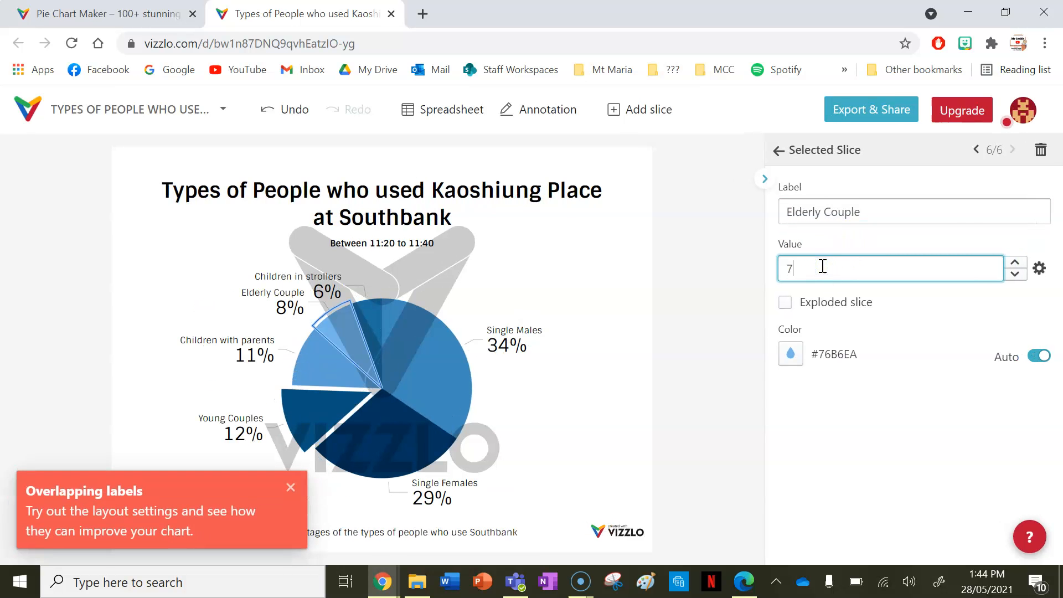
Step: Check the tally sheet, then add a second slice labelled "Children with parents" with the value 10
{"action": "left_click", "coordinate": [745, 582]}
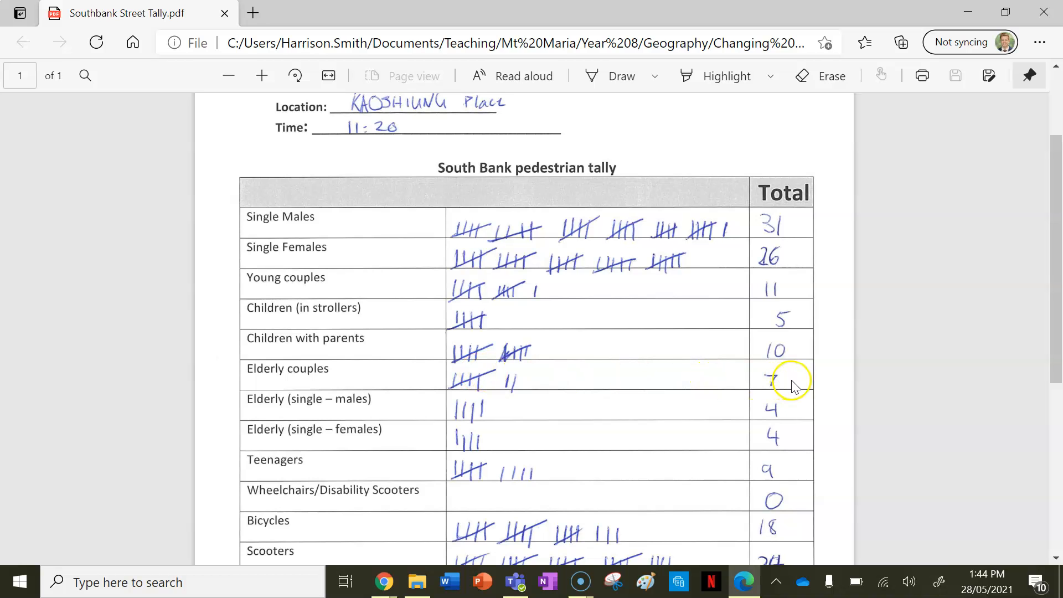
{"action": "left_click", "coordinate": [743, 590]}
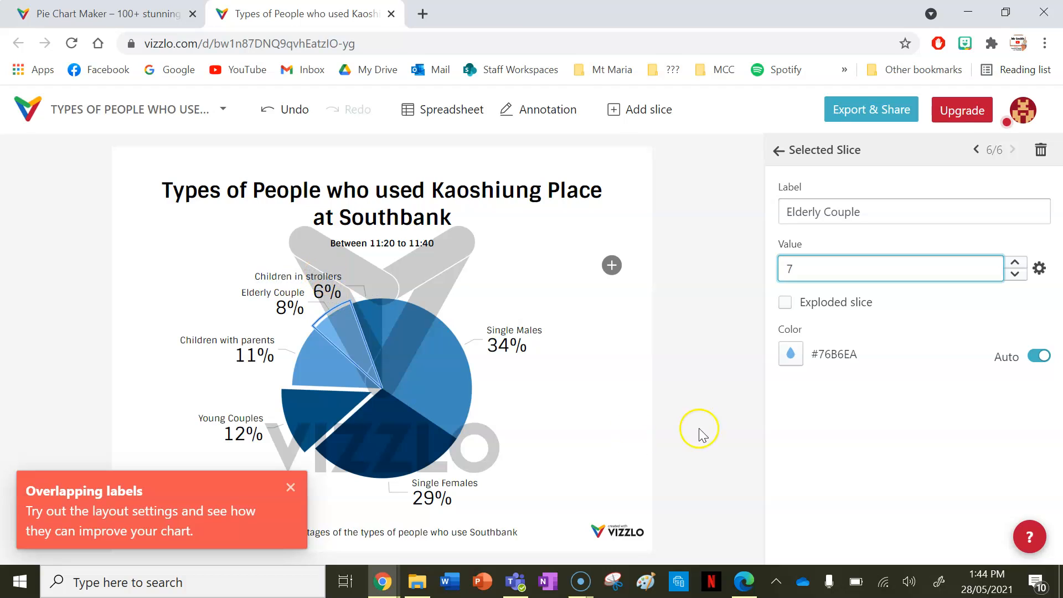
{"action": "right_click", "coordinate": [500, 308]}
{"action": "left_click", "coordinate": [488, 322]}
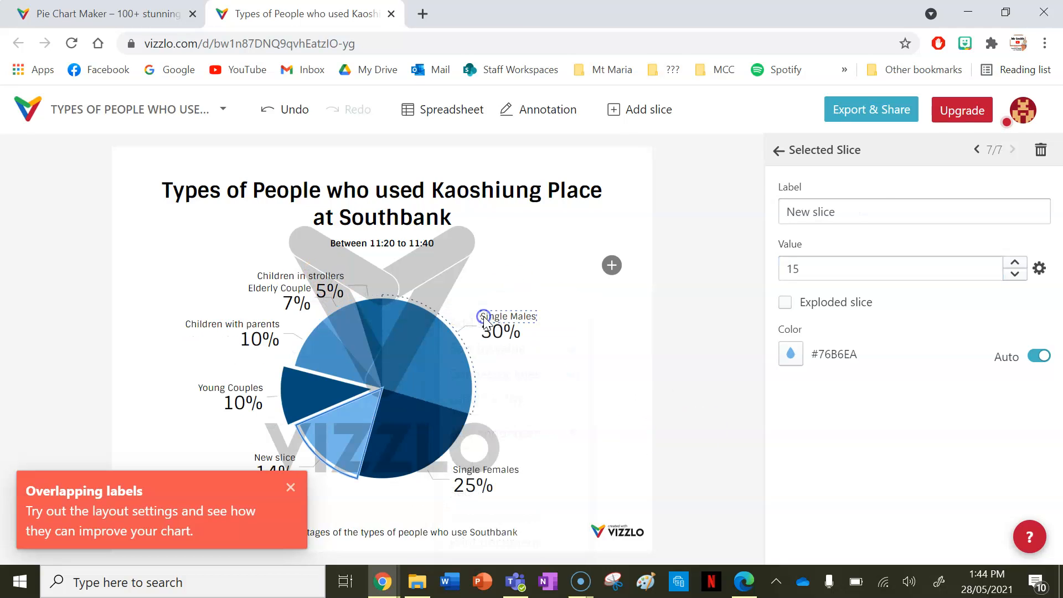
{"action": "left_click", "coordinate": [875, 204]}
{"action": "key", "text": "ctrl+a"}
{"action": "type", "text": "Children w"}
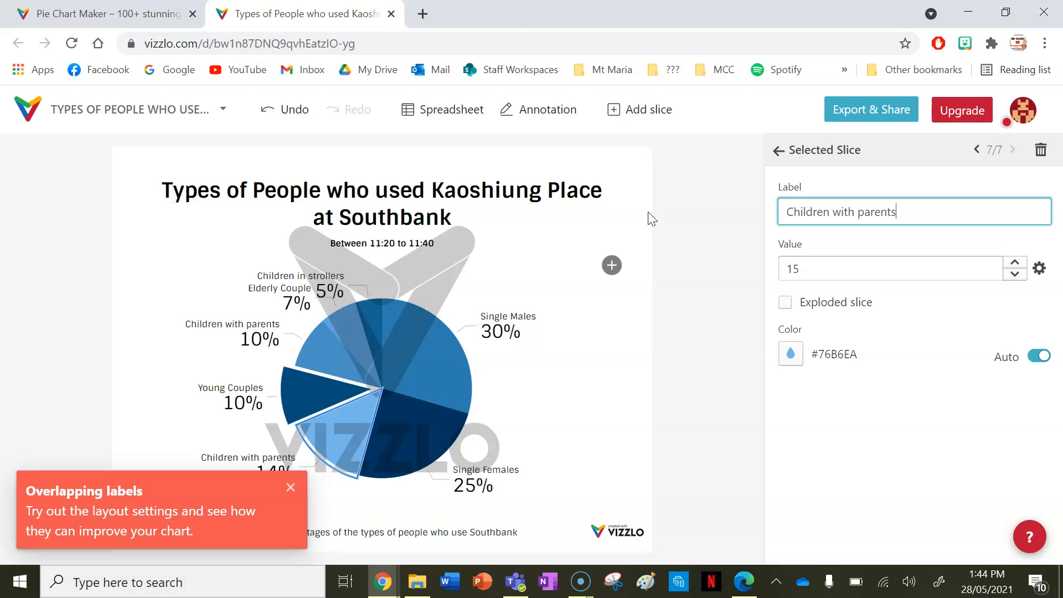
{"action": "type", "text": "ith parents"}
{"action": "left_click", "coordinate": [869, 271]}
{"action": "key", "text": "BackSpace"}
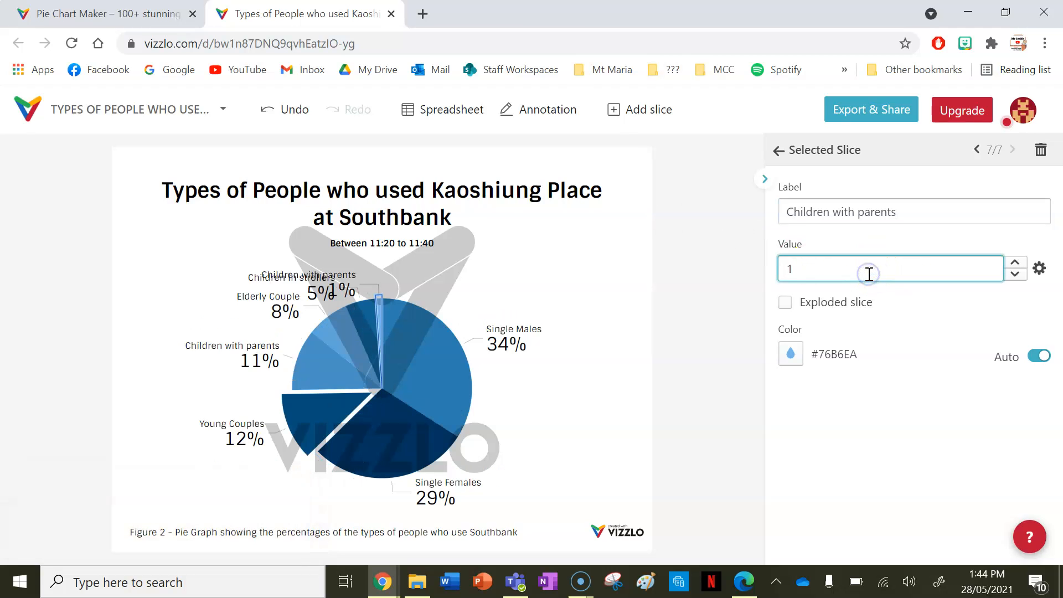
{"action": "type", "text": "0"}
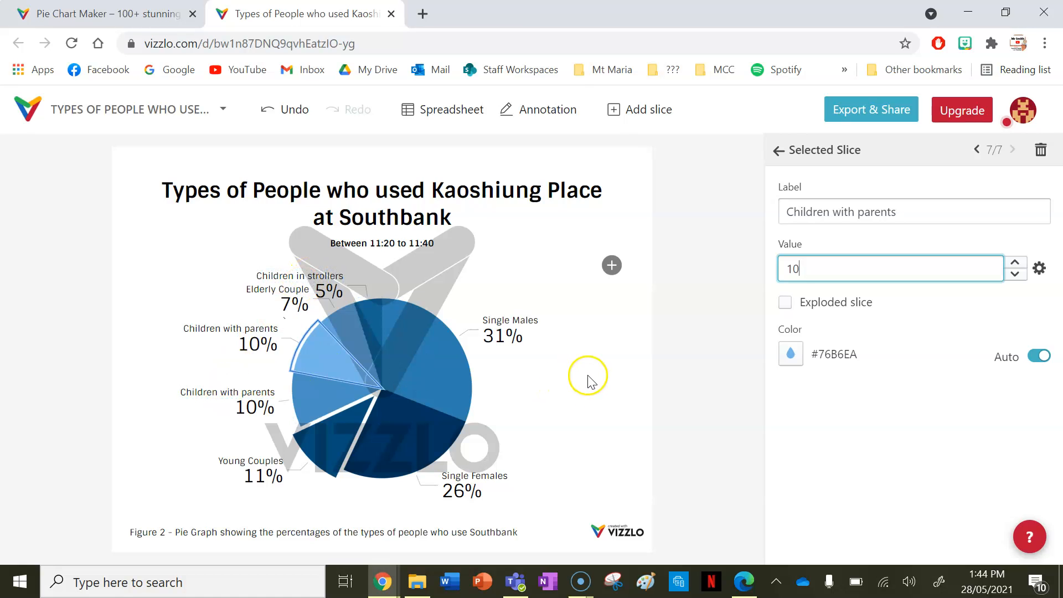
Step: Add a slice labelled "Elderly (single - male)" with the value 4 from the tally sheet
{"action": "right_click", "coordinate": [522, 377]}
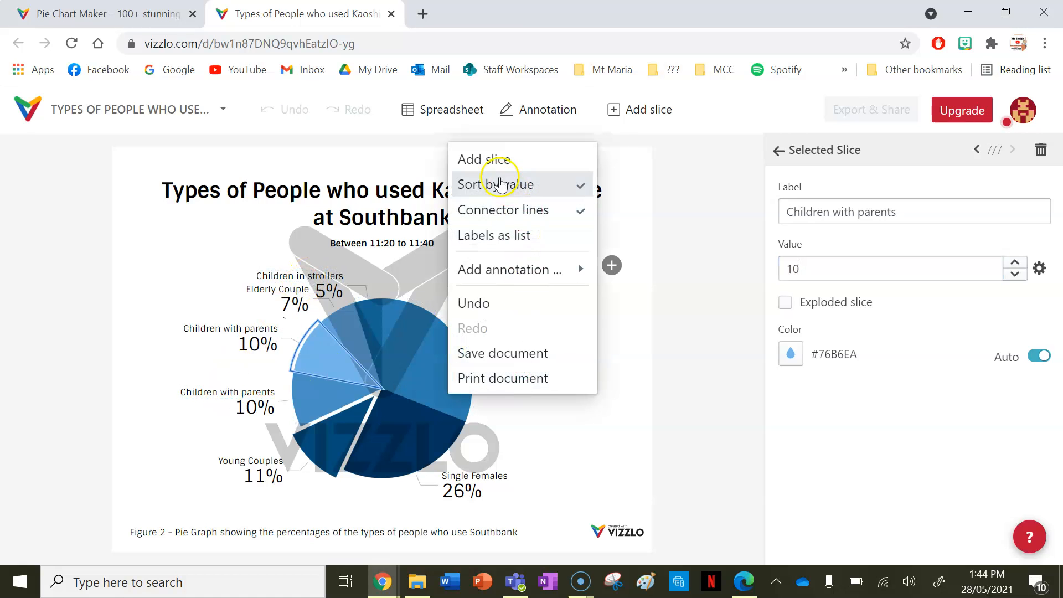
{"action": "left_click", "coordinate": [496, 161]}
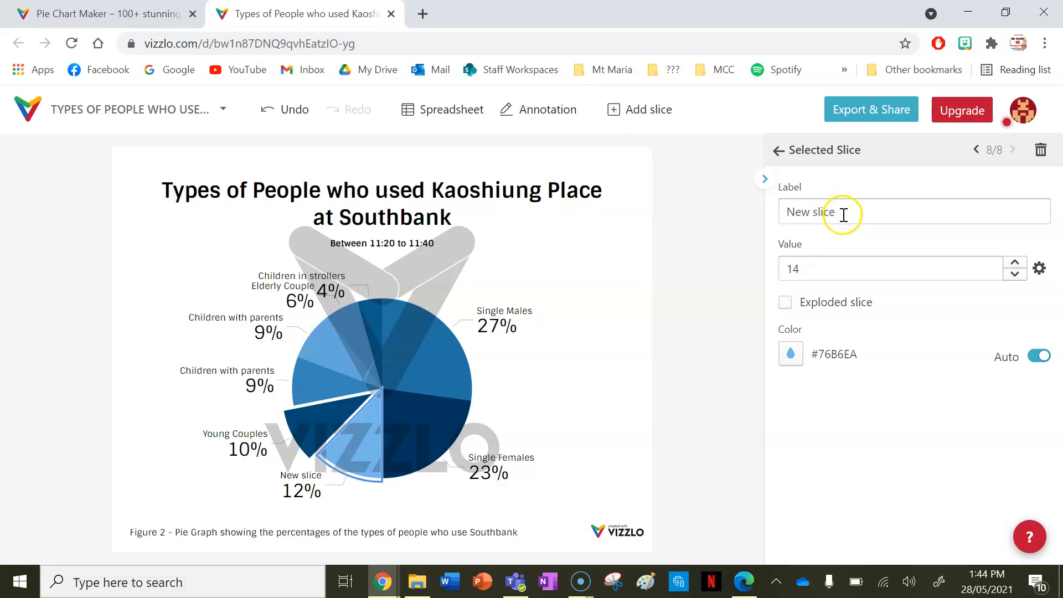
{"action": "left_click_drag", "start_coordinate": [847, 213], "coordinate": [763, 210]}
{"action": "type", "text": "Elderly (single - male)"}
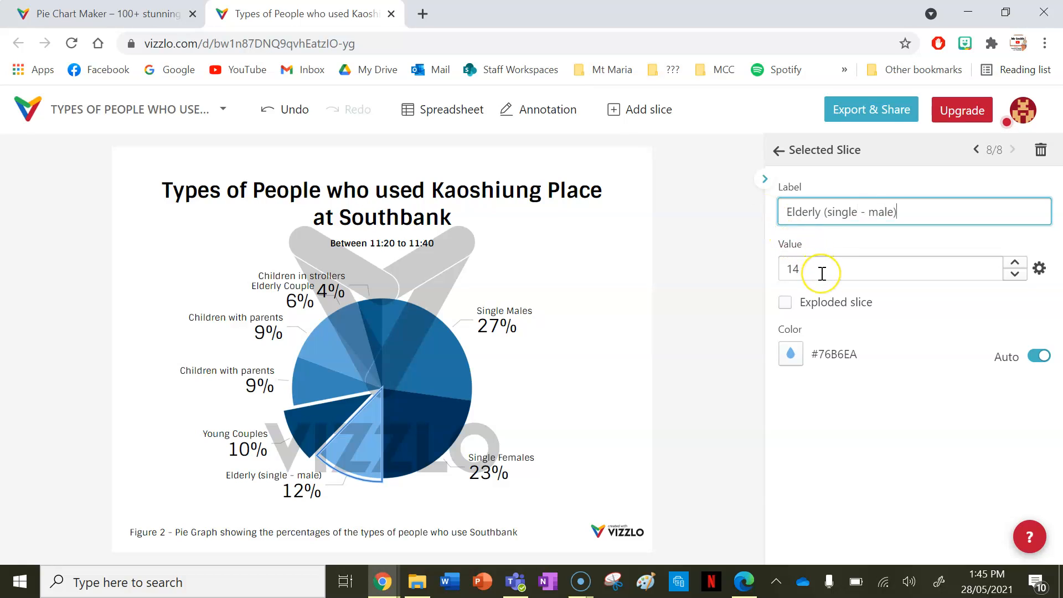
{"action": "left_click", "coordinate": [745, 580]}
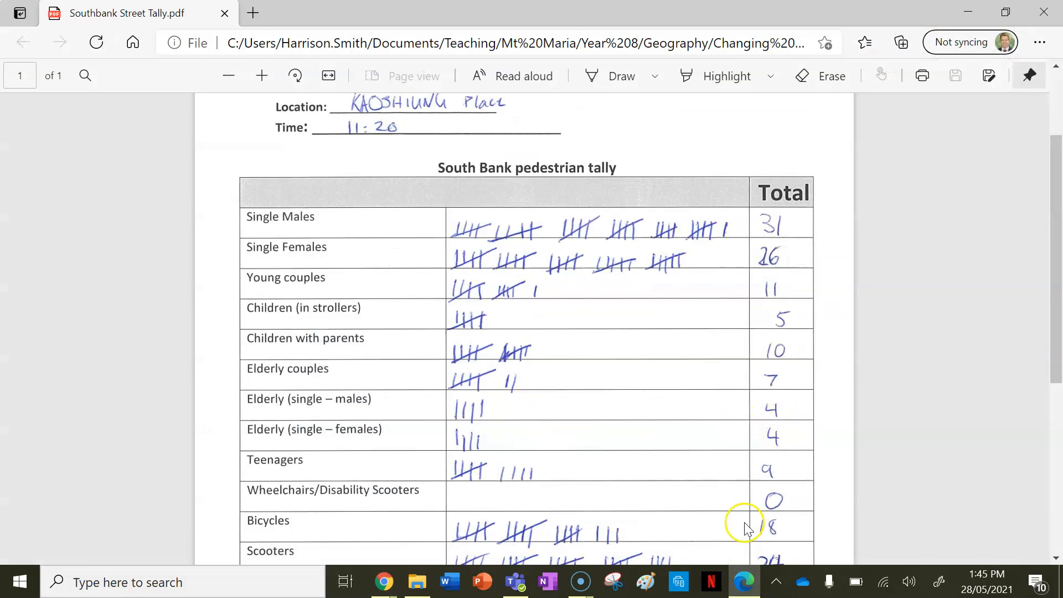
{"action": "left_click", "coordinate": [744, 581]}
{"action": "left_click", "coordinate": [819, 271]}
{"action": "key", "text": "BackSpace"}
{"action": "key", "text": "BackSpace"}
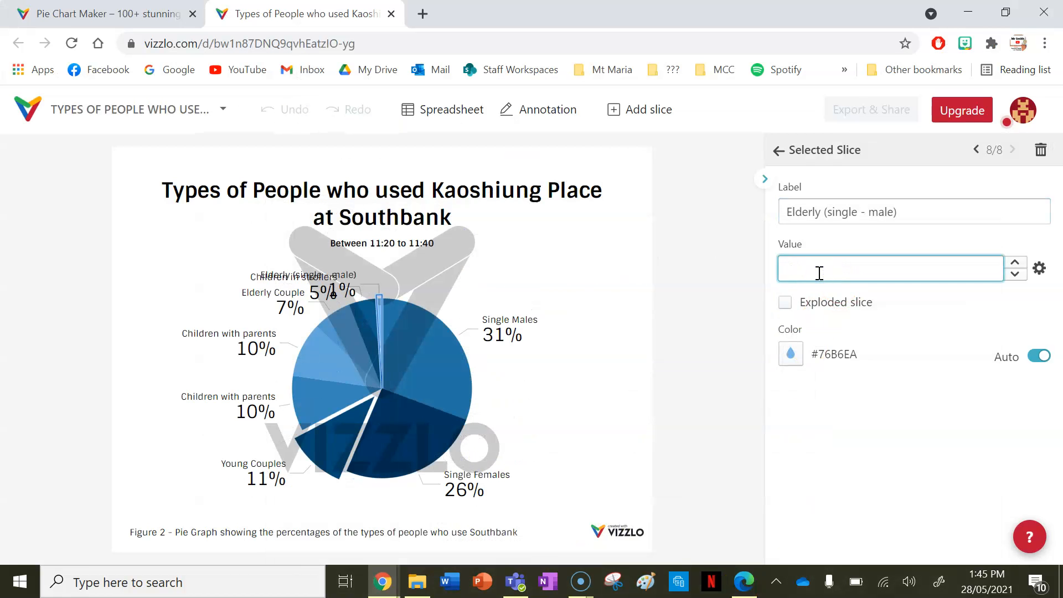
{"action": "type", "text": "4"}
Step: Add a slice labelled "Elderly (single - female)" with the value 4
{"action": "right_click", "coordinate": [555, 376]}
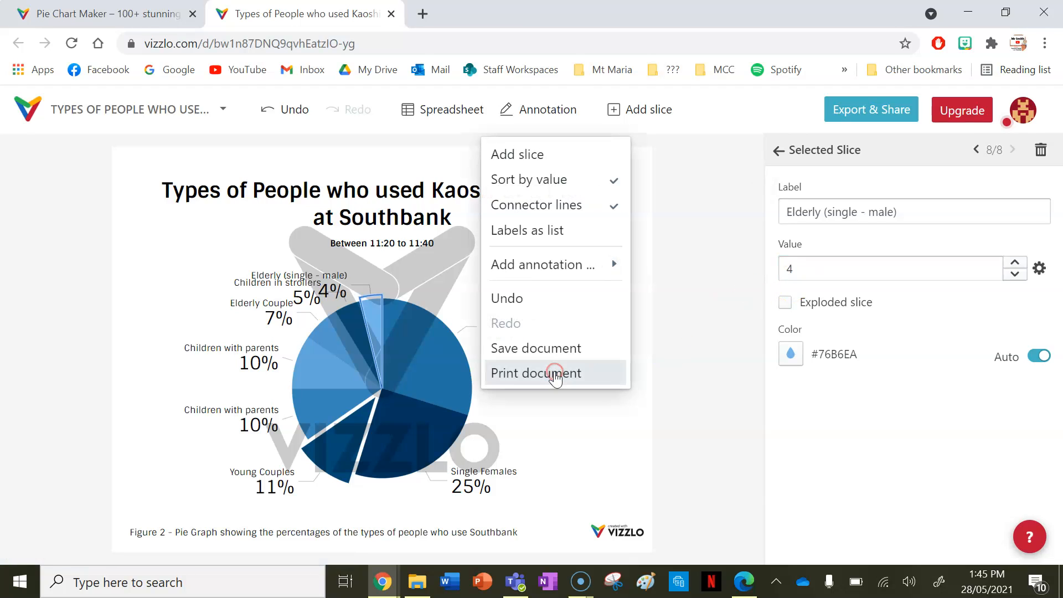
{"action": "left_click", "coordinate": [533, 166]}
{"action": "triple_click", "coordinate": [809, 212]}
{"action": "type", "text": "Elderly (single - f"}
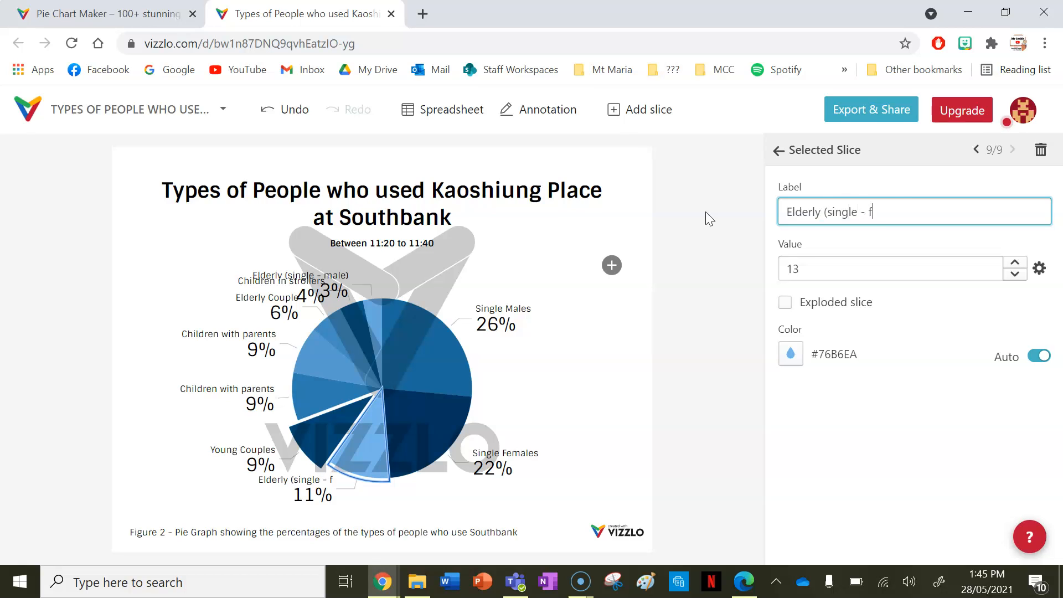
{"action": "type", "text": "emale)"}
{"action": "double_click", "coordinate": [866, 268]}
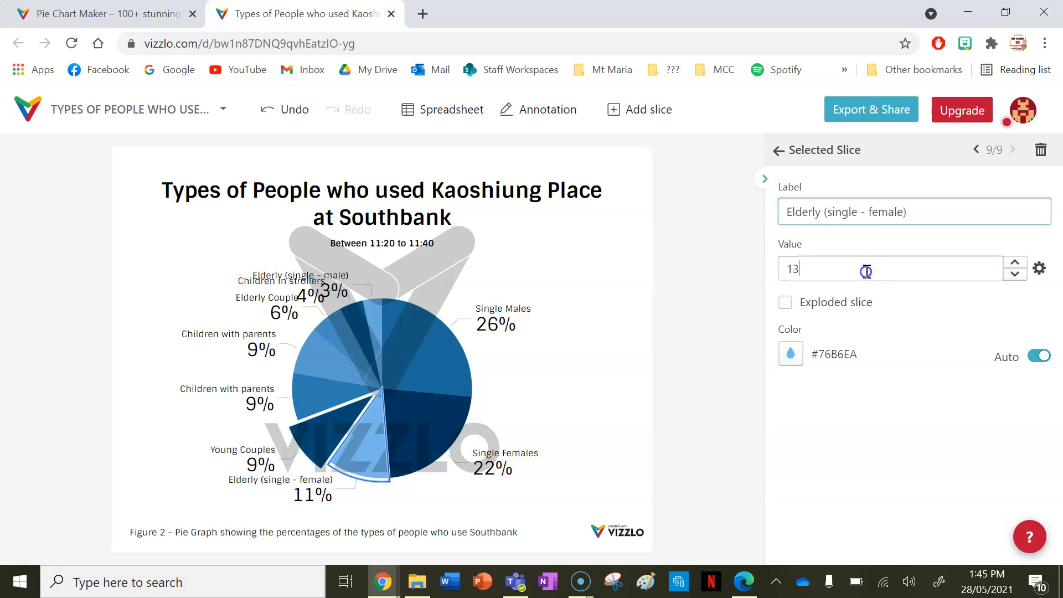
{"action": "type", "text": "4"}
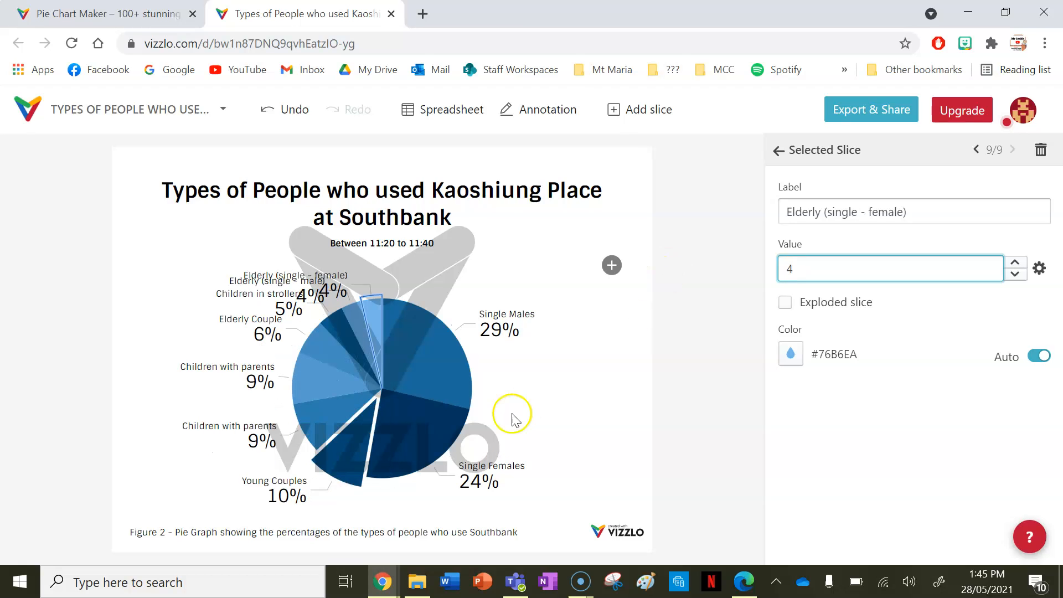
Step: Turn on label alignment in the chart's layout settings to separate the overlapping slice labels
{"action": "left_click", "coordinate": [782, 150]}
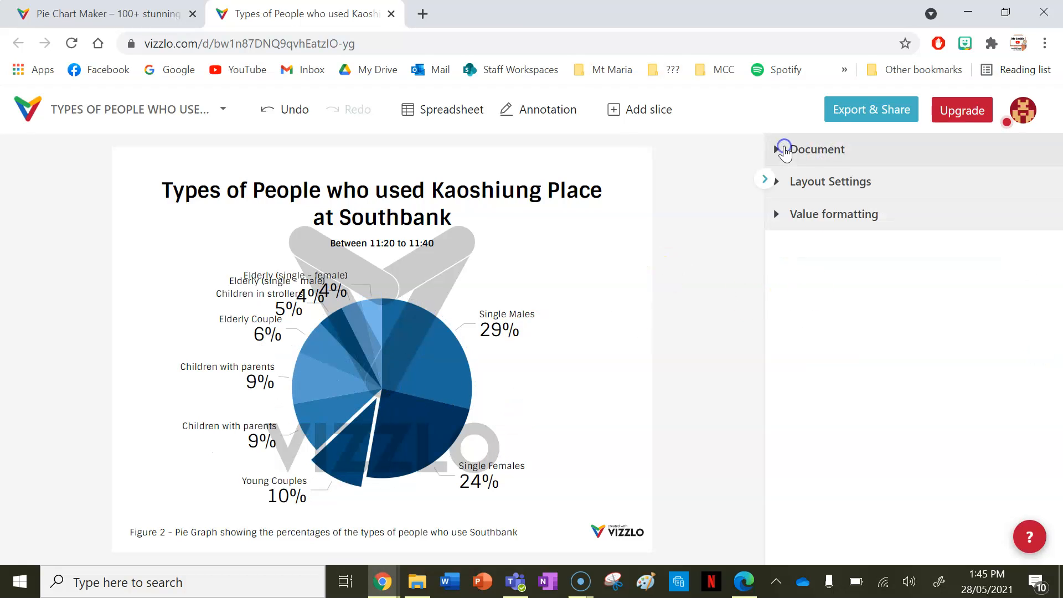
{"action": "left_click", "coordinate": [812, 157]}
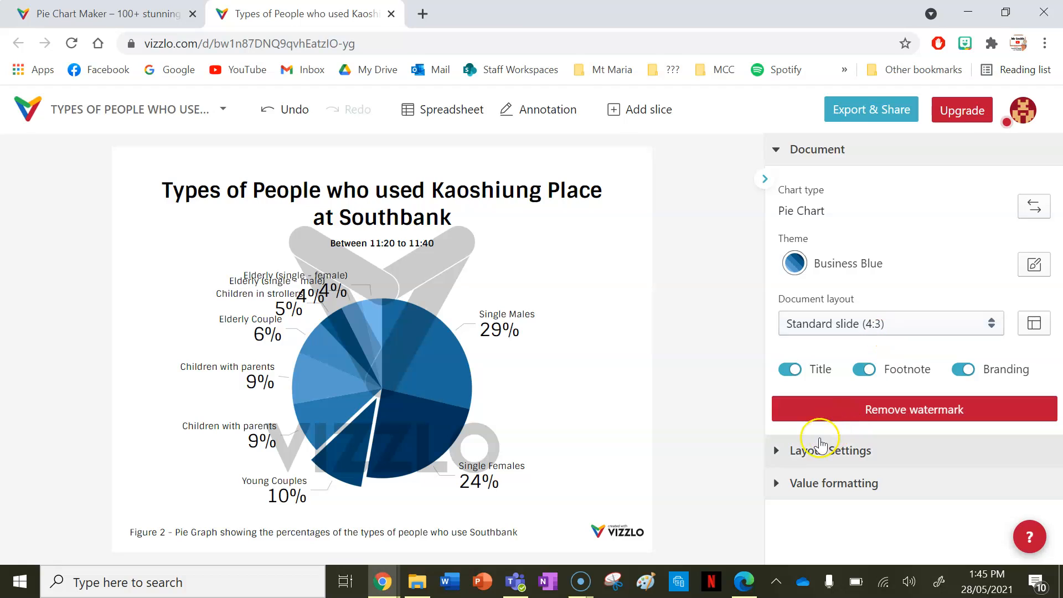
{"action": "left_click", "coordinate": [808, 449]}
{"action": "scroll", "coordinate": [803, 450], "scroll_direction": "down", "scroll_amount": 3}
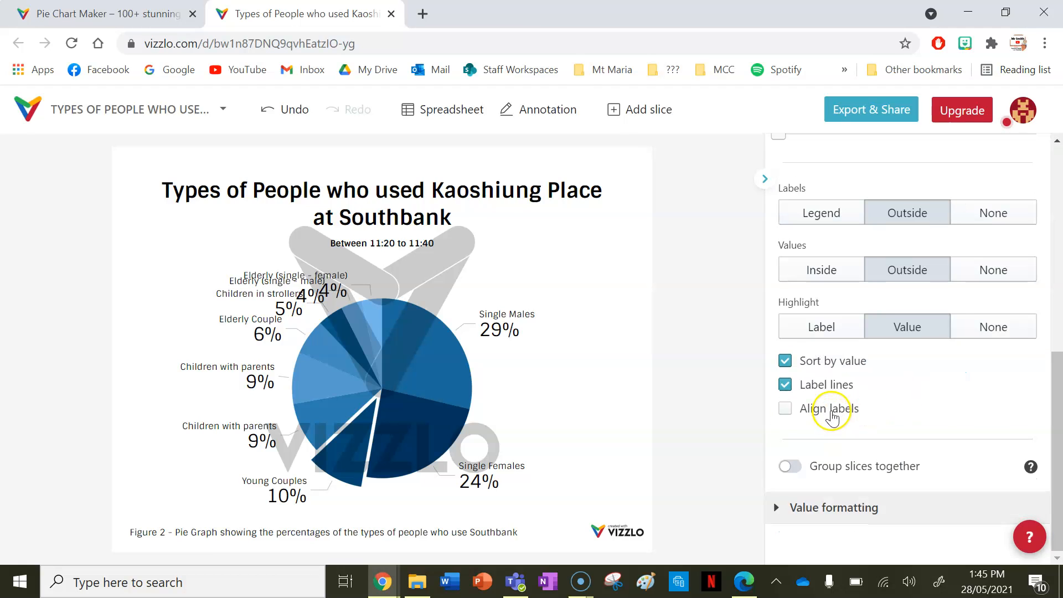
{"action": "left_click", "coordinate": [832, 411]}
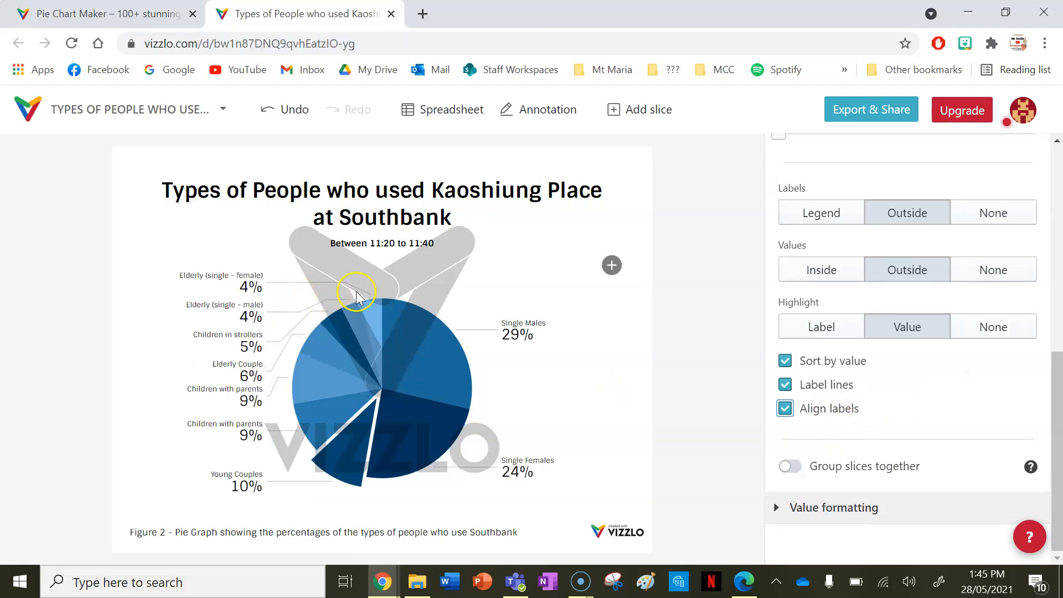
Step: Add a slice labelled "Teenagers" with the value 9 from the tally sheet
{"action": "right_click", "coordinate": [550, 392]}
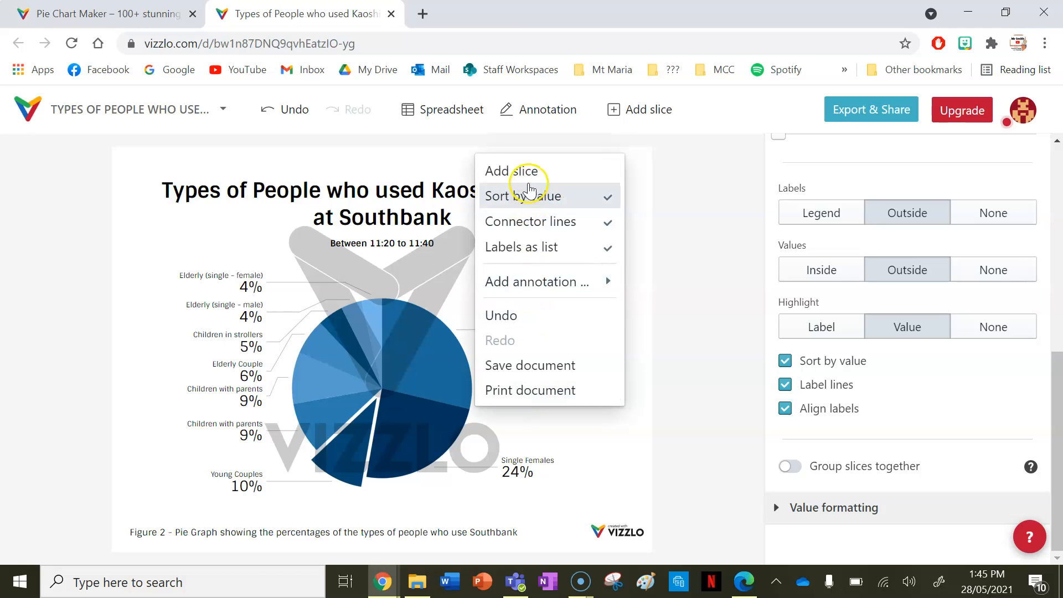
{"action": "left_click", "coordinate": [512, 171]}
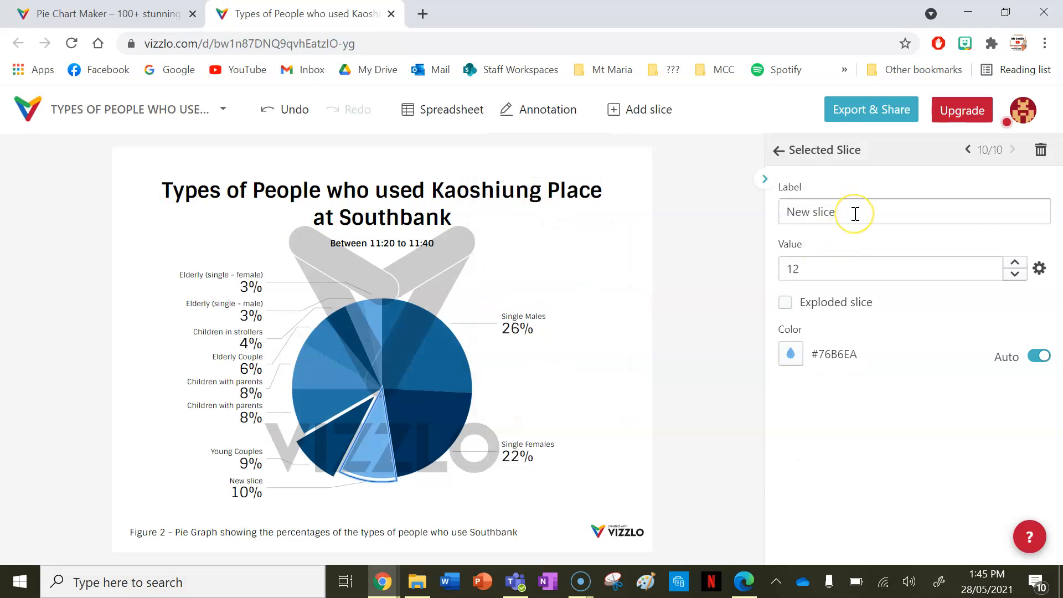
{"action": "left_click_drag", "start_coordinate": [850, 213], "coordinate": [788, 212]}
{"action": "type", "text": "Teenagers"}
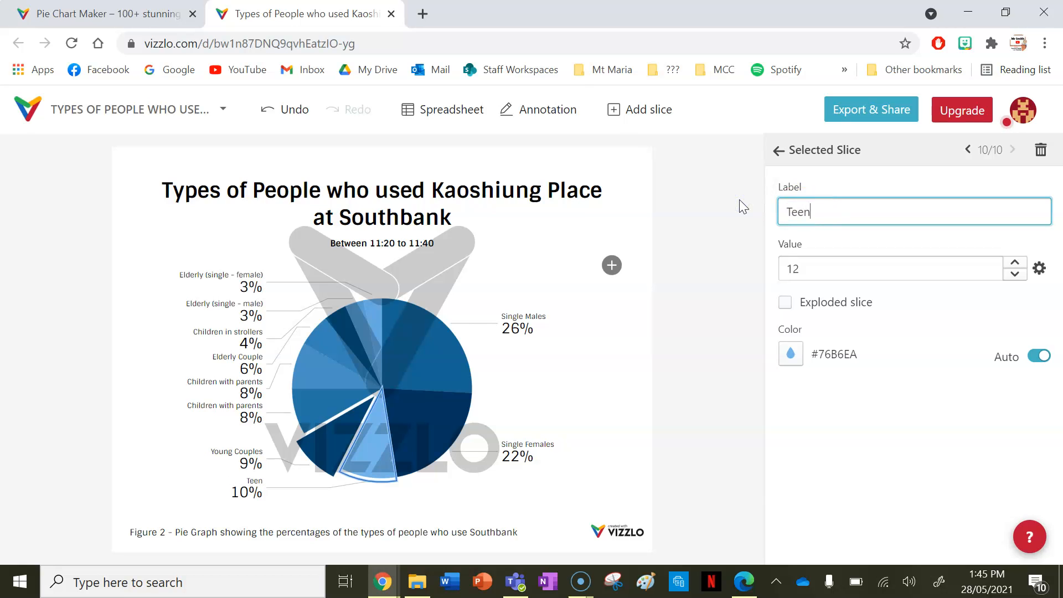
{"action": "left_click", "coordinate": [744, 582]}
{"action": "scroll", "coordinate": [487, 440], "scroll_direction": "down", "scroll_amount": 1}
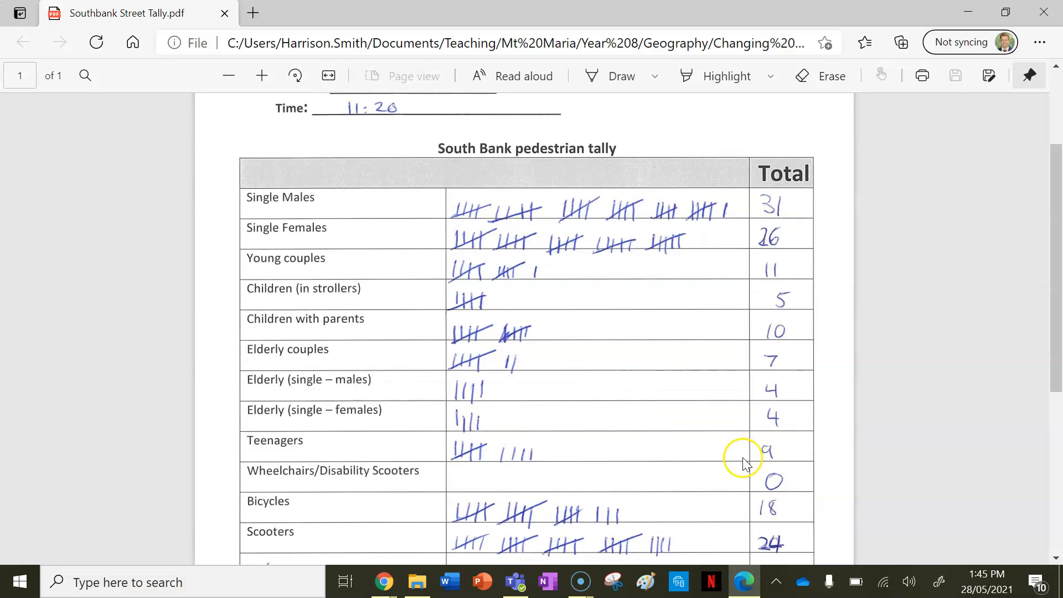
{"action": "left_click", "coordinate": [745, 584]}
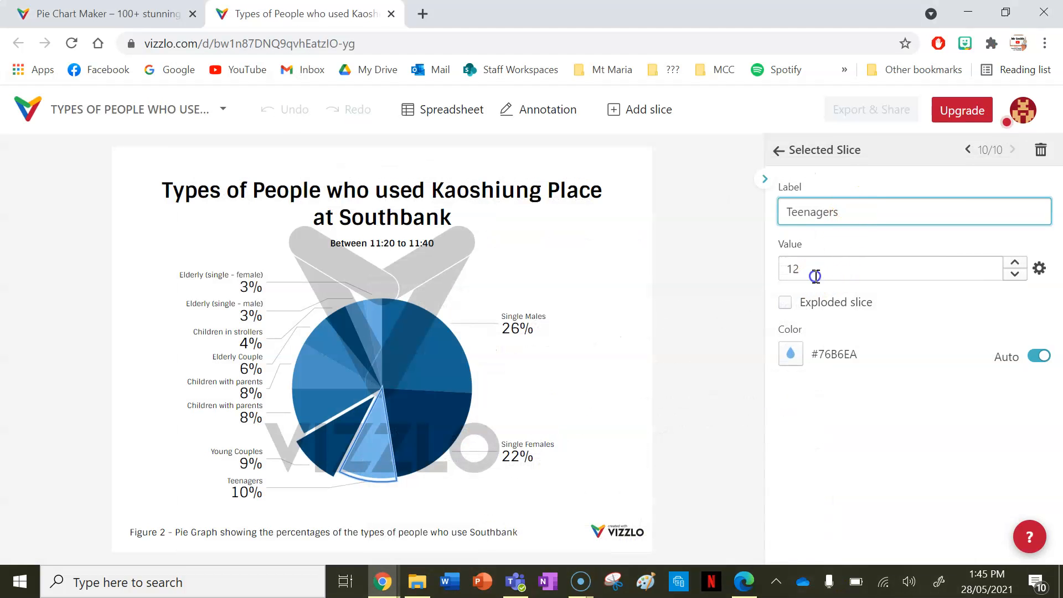
{"action": "double_click", "coordinate": [814, 271]}
{"action": "type", "text": "9"}
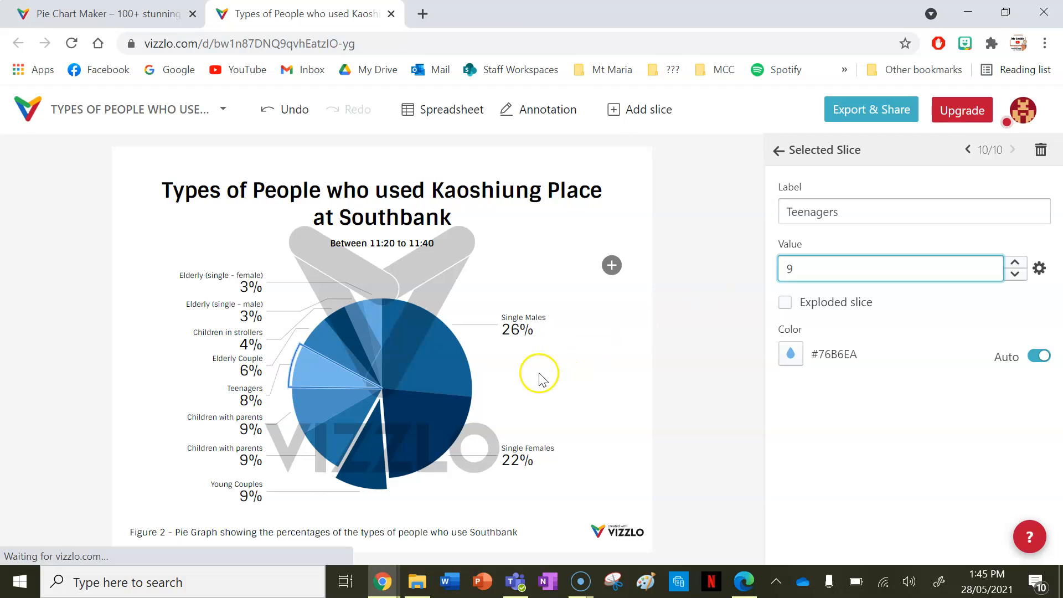
Step: Add a slice labelled "Wheelchair users" with the value 0 and deselect it
{"action": "right_click", "coordinate": [541, 374]}
{"action": "left_click", "coordinate": [535, 157]}
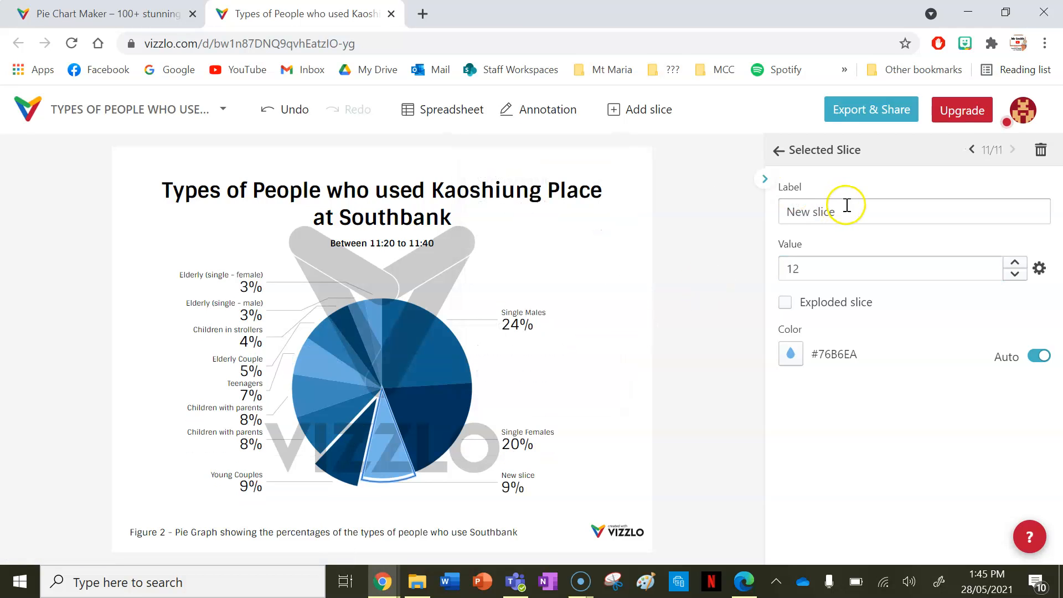
{"action": "type", "text": "Wheelchair users"}
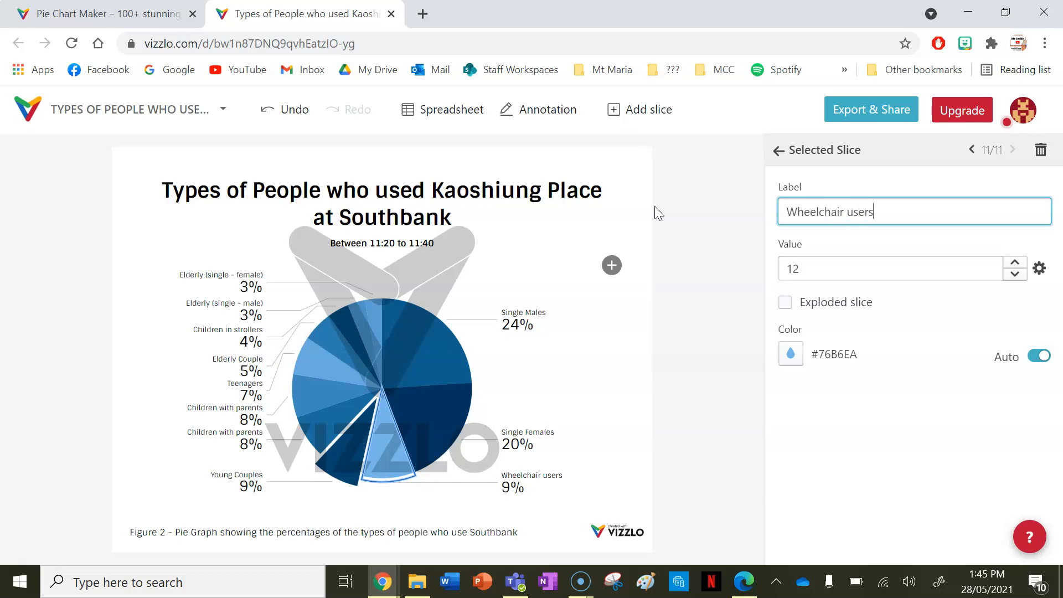
{"action": "double_click", "coordinate": [835, 269]}
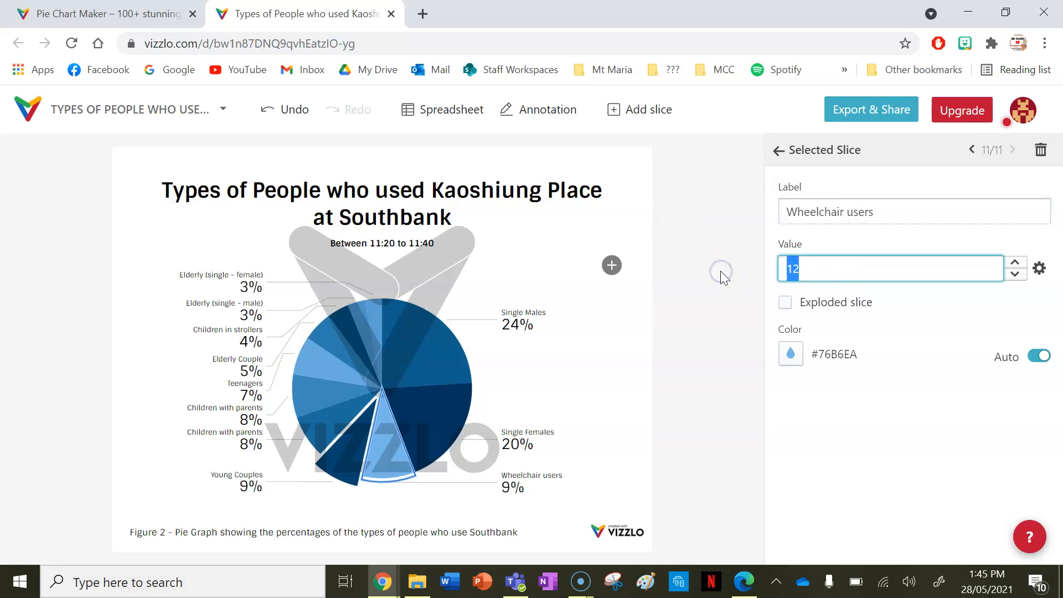
{"action": "type", "text": "0"}
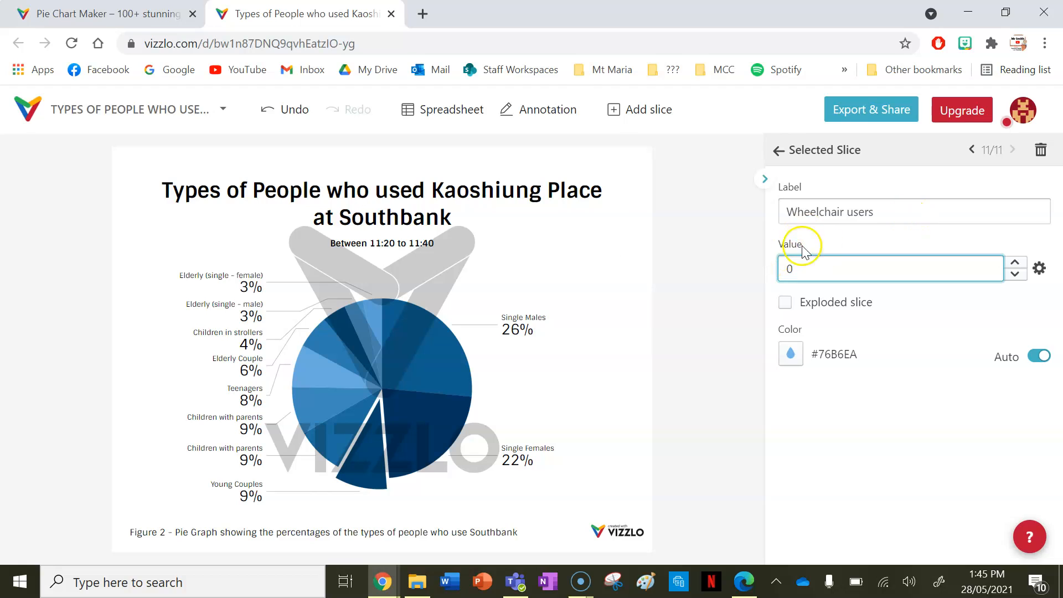
{"action": "left_click", "coordinate": [581, 361]}
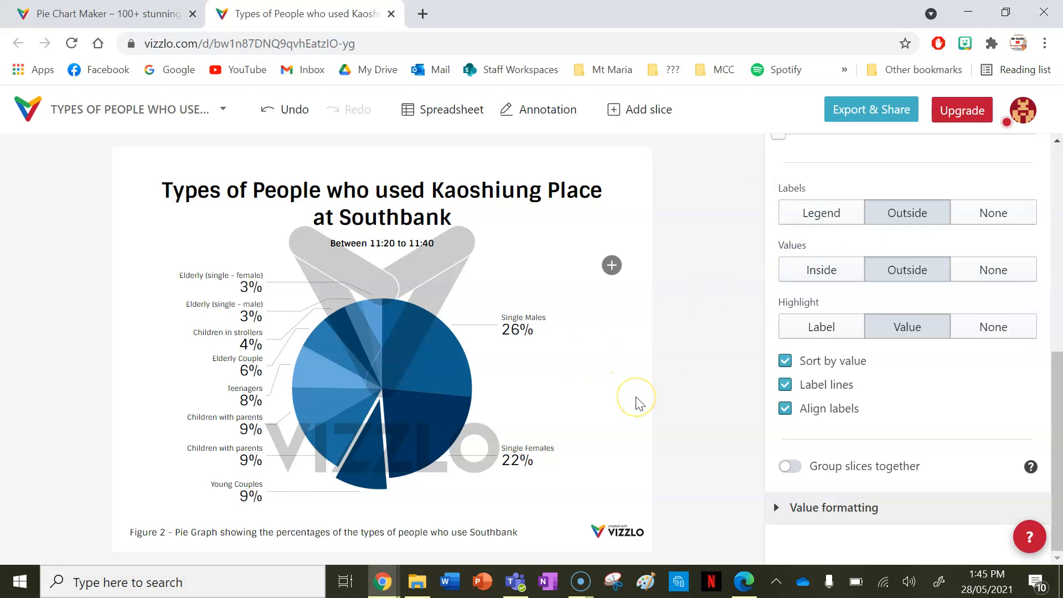
Step: Add a slice labelled "Bicycles" with the value 18 from the tally sheet
{"action": "right_click", "coordinate": [550, 381]}
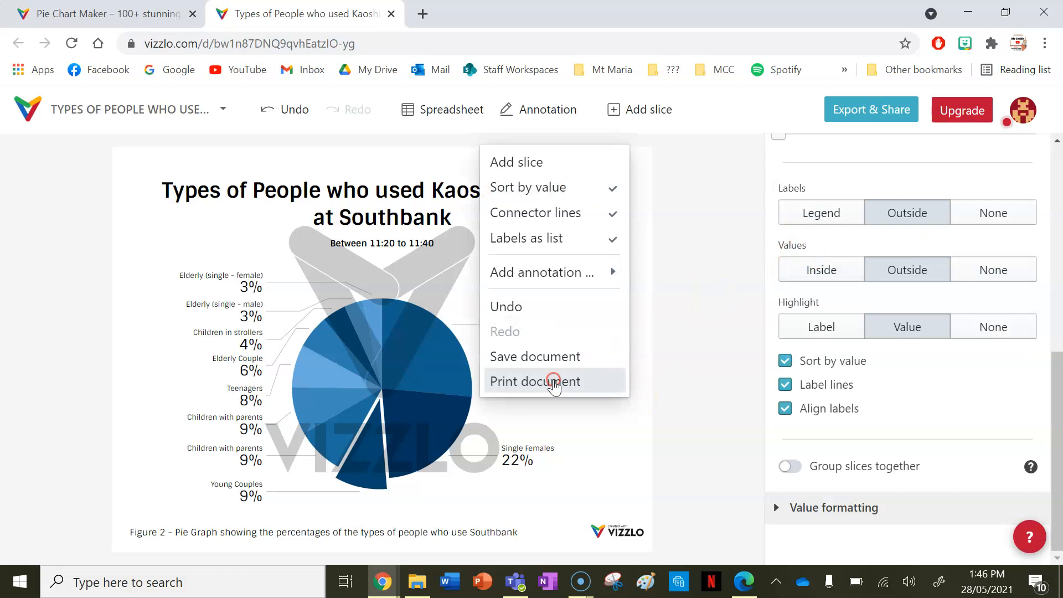
{"action": "left_click", "coordinate": [517, 162]}
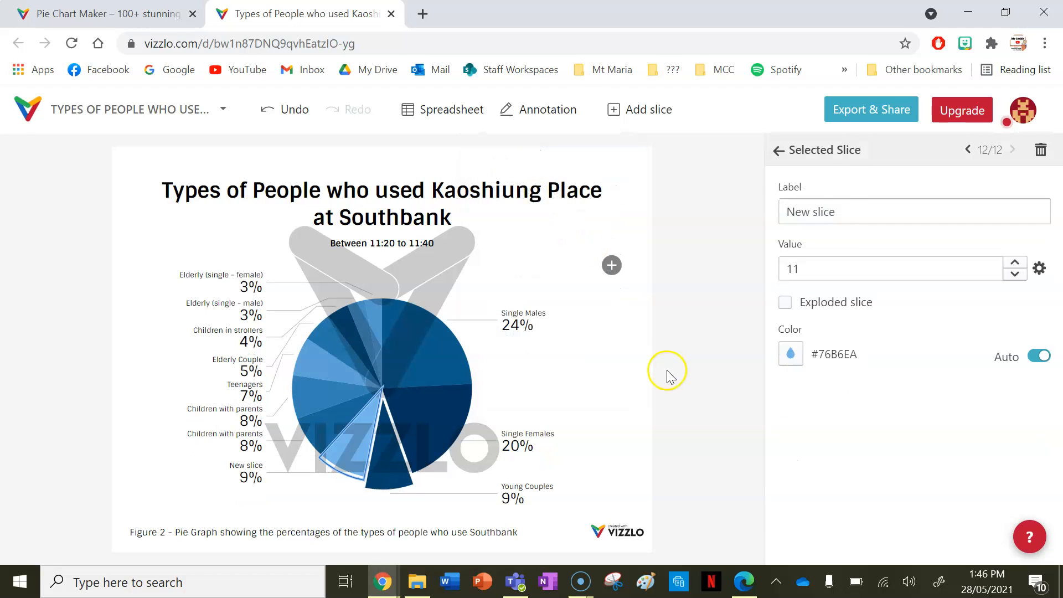
{"action": "left_click", "coordinate": [860, 216]}
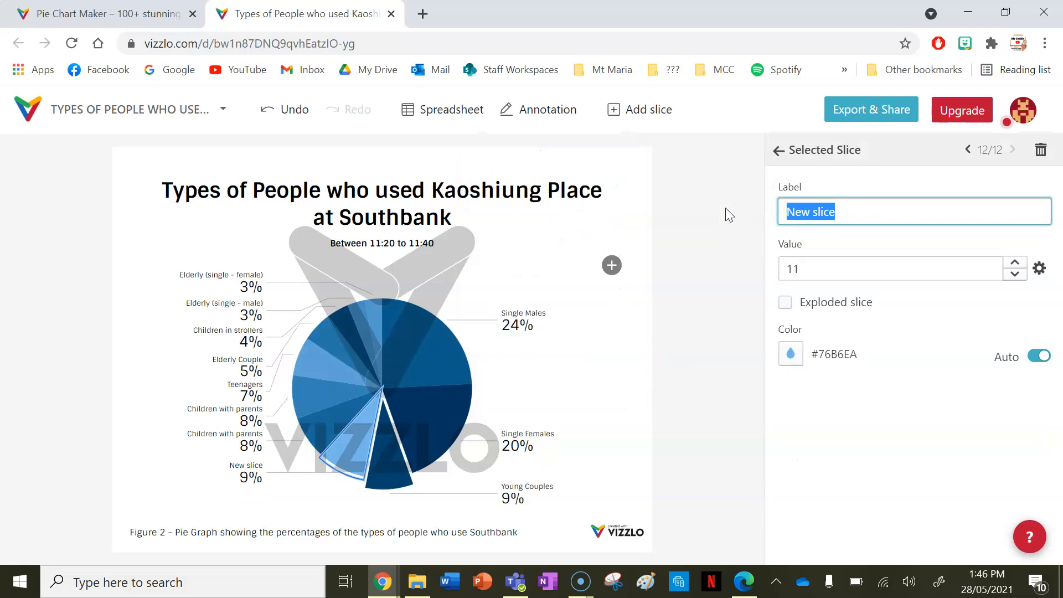
{"action": "key", "text": "BackSpace"}
{"action": "type", "text": "B"}
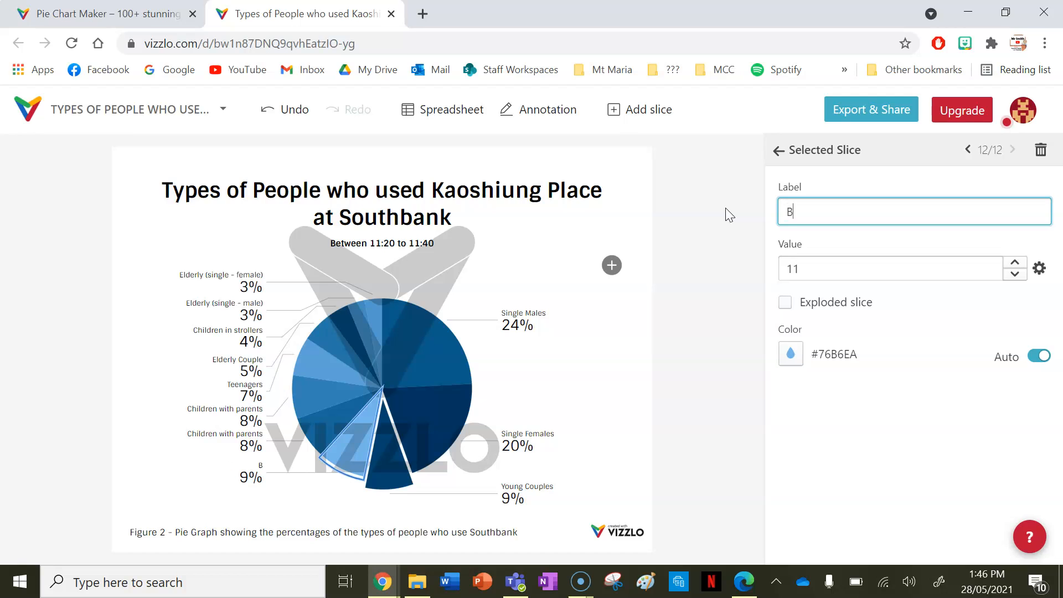
{"action": "type", "text": "icycles"}
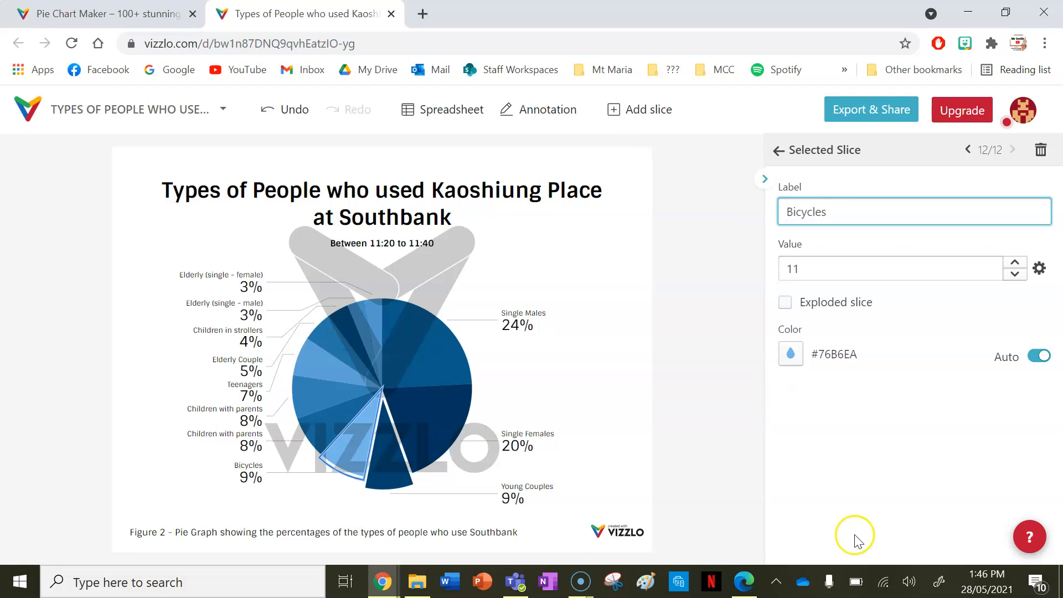
{"action": "left_click", "coordinate": [756, 586]}
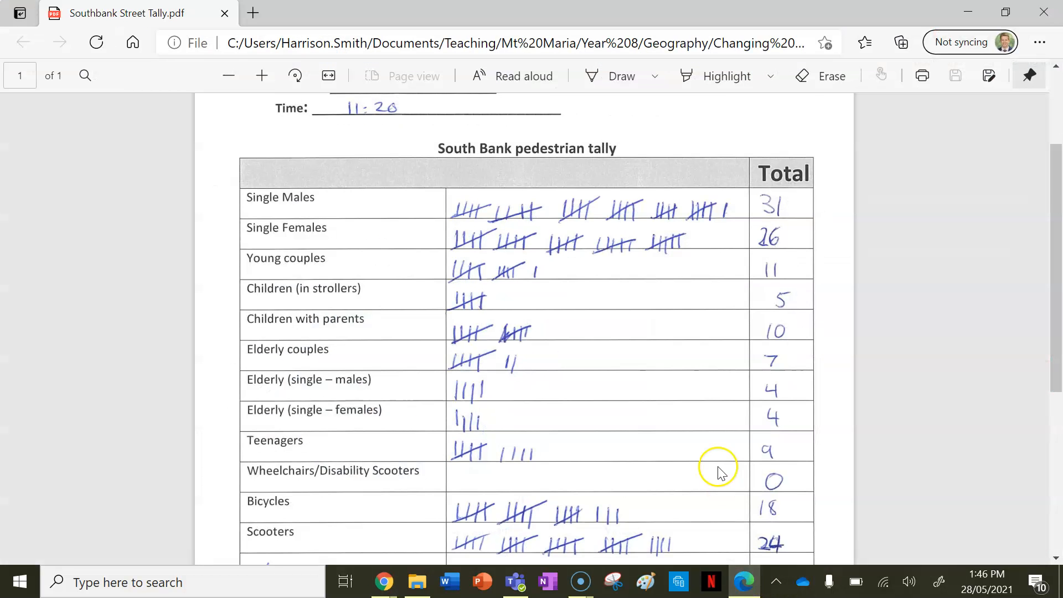
{"action": "scroll", "coordinate": [719, 471], "scroll_direction": "down", "scroll_amount": 2}
{"action": "left_click", "coordinate": [743, 587]}
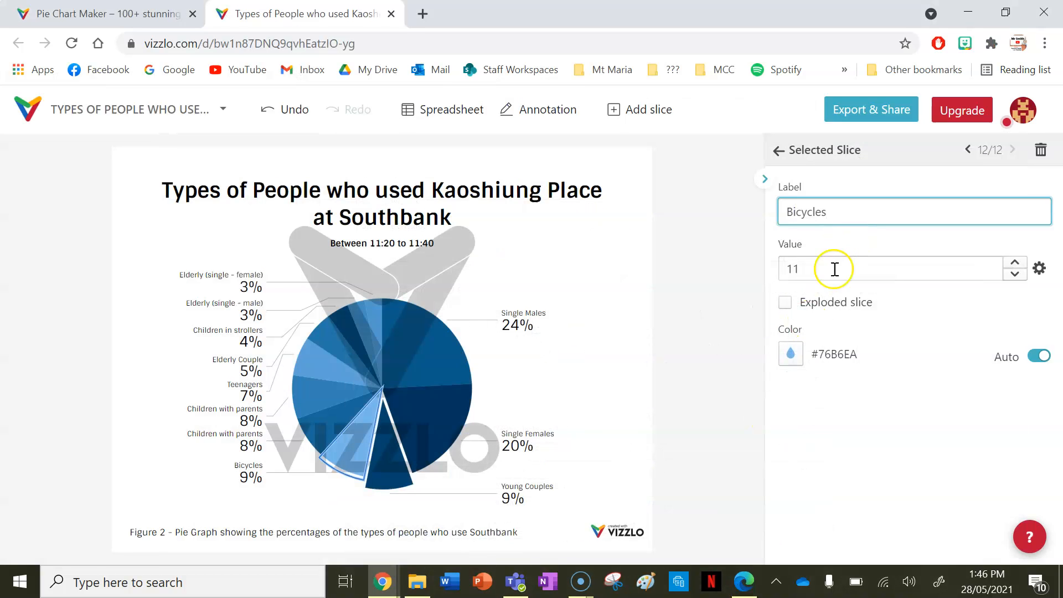
{"action": "left_click", "coordinate": [832, 271]}
{"action": "key", "text": "BackSpace"}
{"action": "type", "text": "8"}
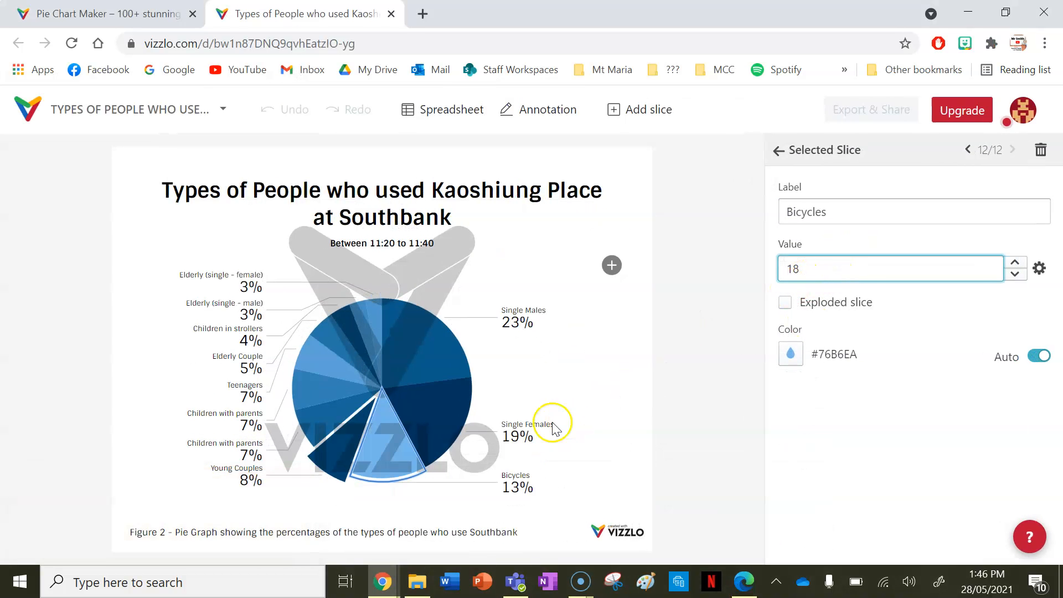
Step: Add a slice labelled "Scooters" with the value 24 from the tally sheet and deselect it
{"action": "double_click", "coordinate": [552, 364]}
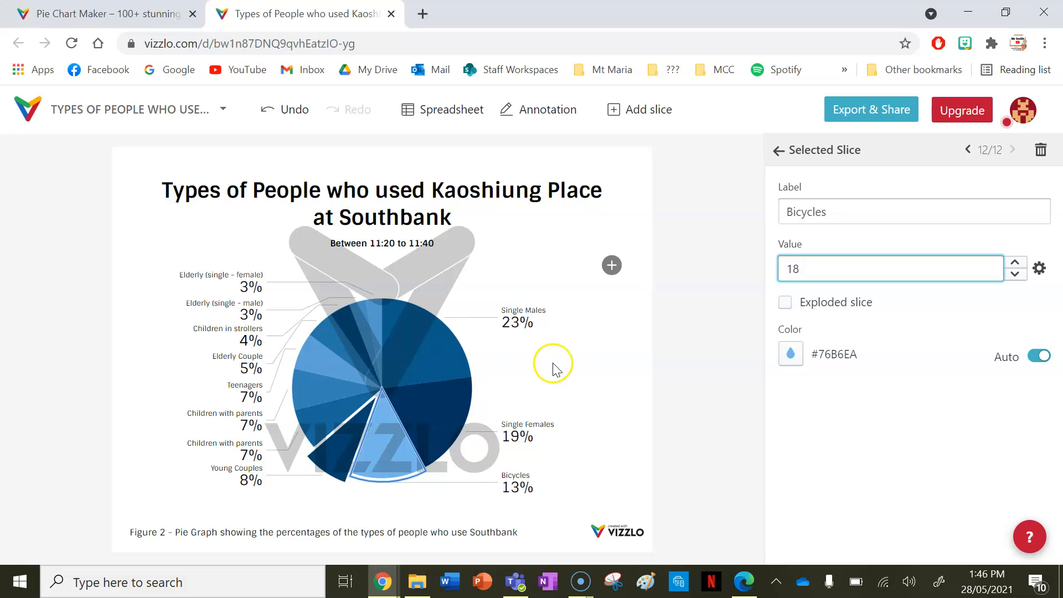
{"action": "right_click", "coordinate": [556, 370]}
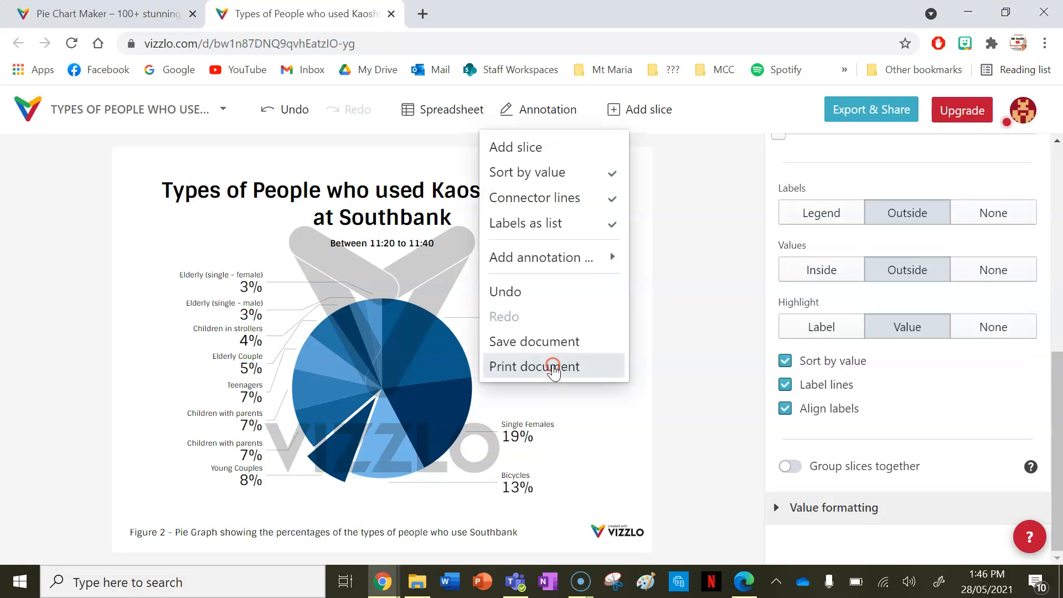
{"action": "left_click", "coordinate": [544, 153]}
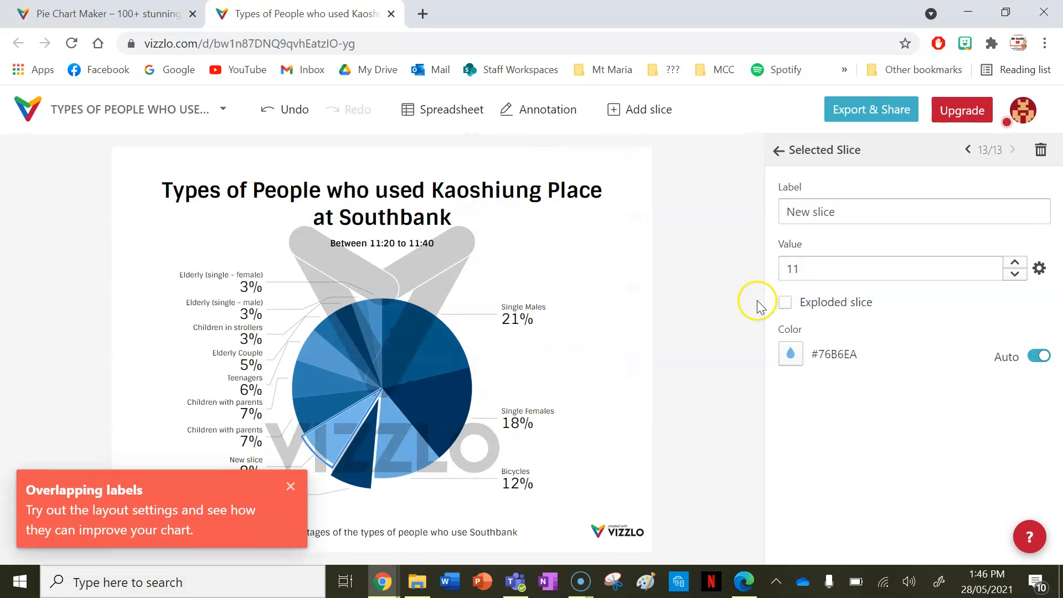
{"action": "left_click_drag", "start_coordinate": [854, 219], "coordinate": [726, 205]}
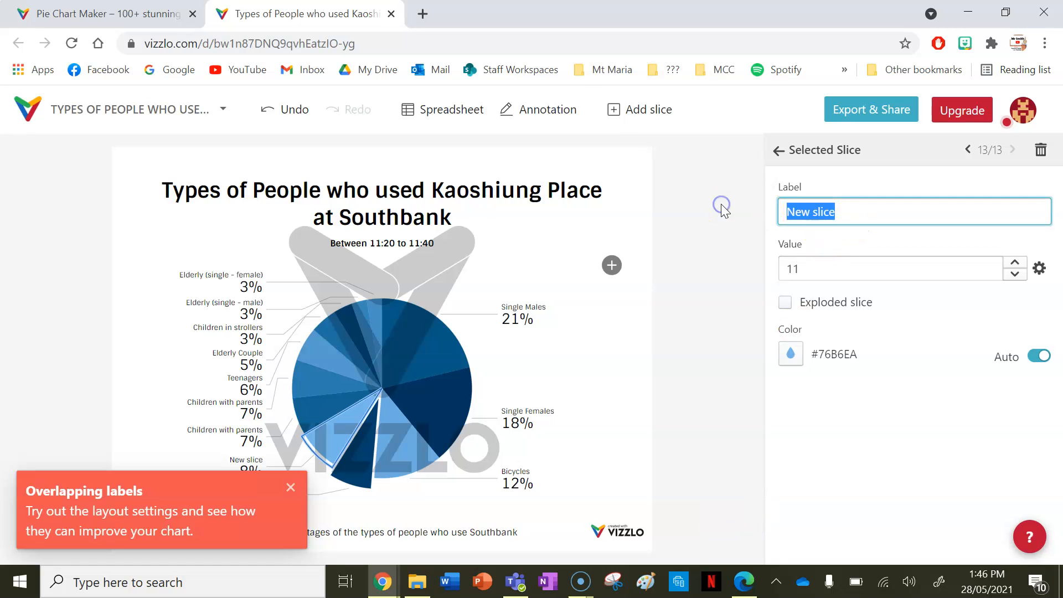
{"action": "type", "text": "Scooters"}
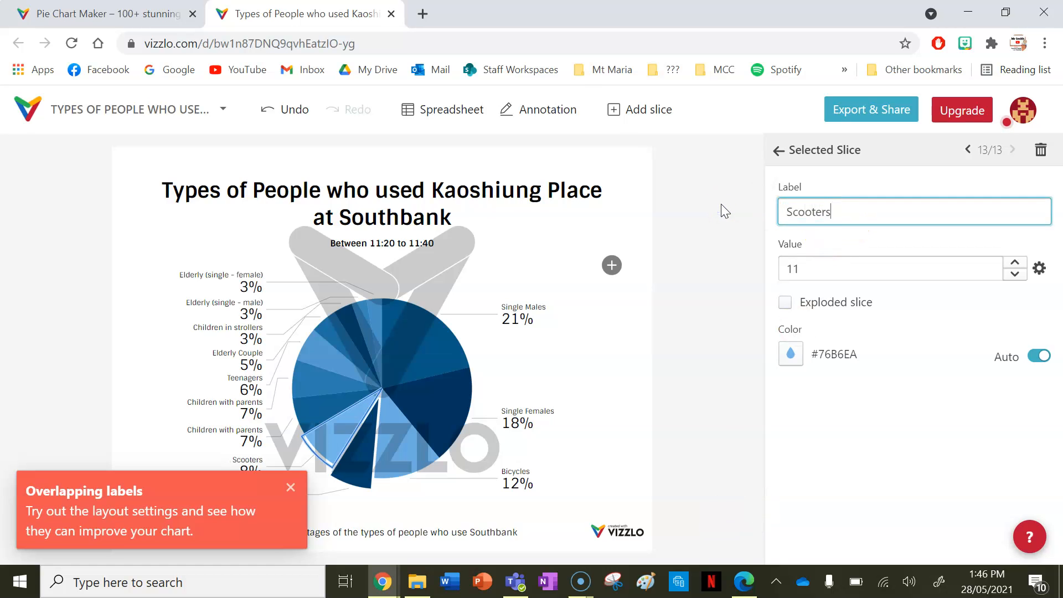
{"action": "left_click", "coordinate": [743, 582]}
{"action": "scroll", "coordinate": [443, 515], "scroll_direction": "down", "scroll_amount": 2}
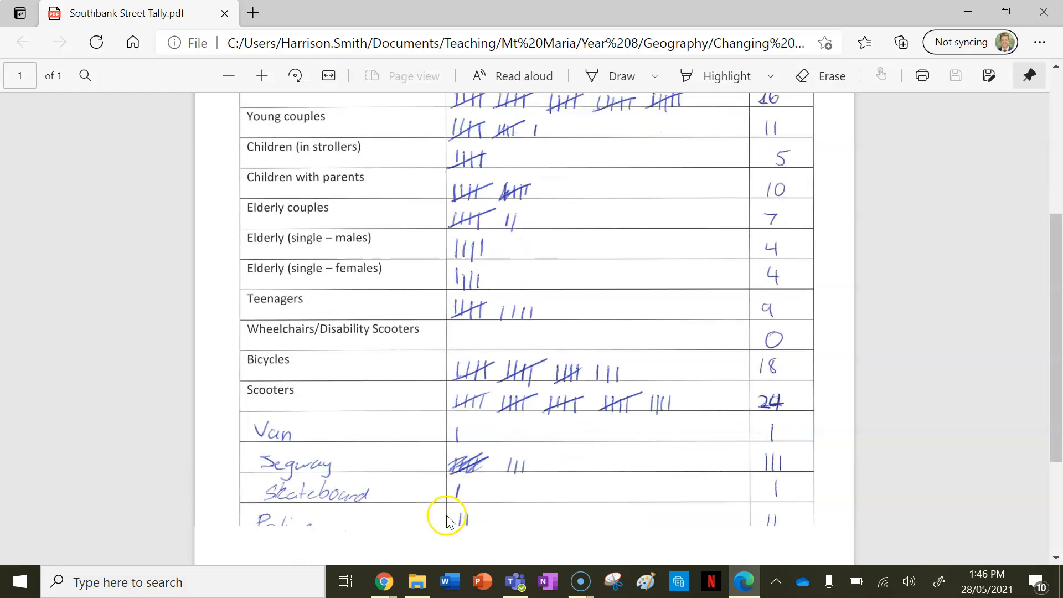
{"action": "left_click", "coordinate": [744, 581]}
{"action": "left_click", "coordinate": [826, 266]}
{"action": "key", "text": "BackSpace"}
{"action": "key", "text": "BackSpace"}
{"action": "type", "text": "24"}
{"action": "left_click", "coordinate": [584, 335]}
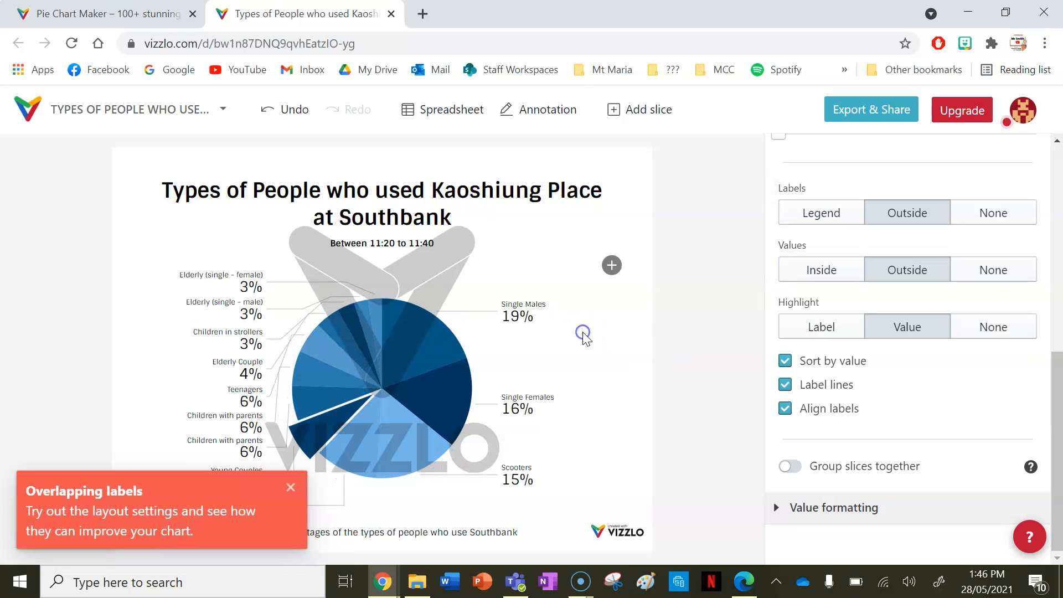
Step: Add a slice labelled "Van" with the value 1 from the tally sheet and deselect it
{"action": "right_click", "coordinate": [579, 351]}
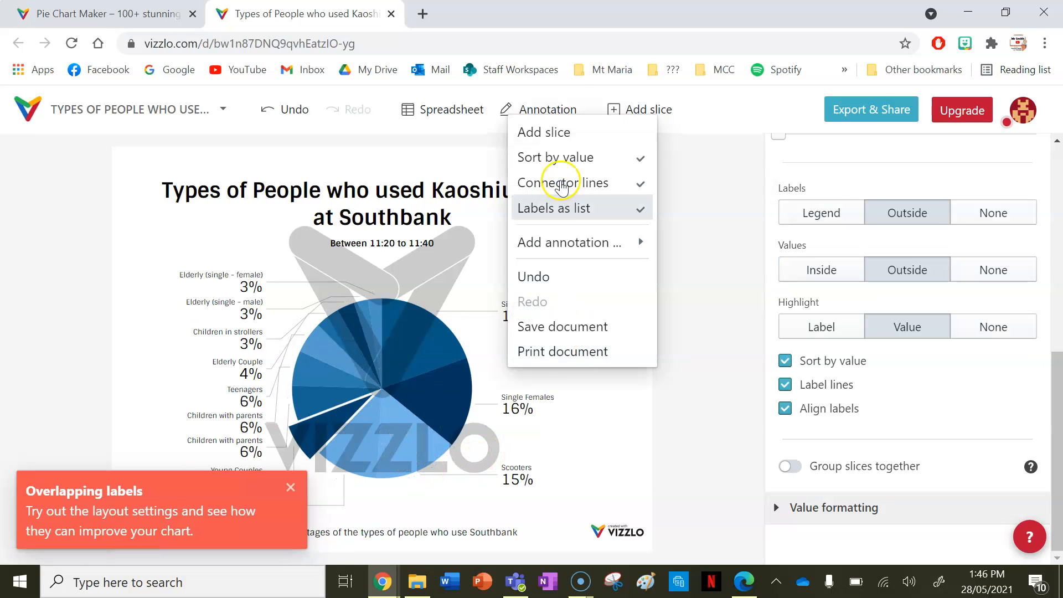
{"action": "left_click", "coordinate": [569, 135]}
{"action": "left_click", "coordinate": [745, 581]}
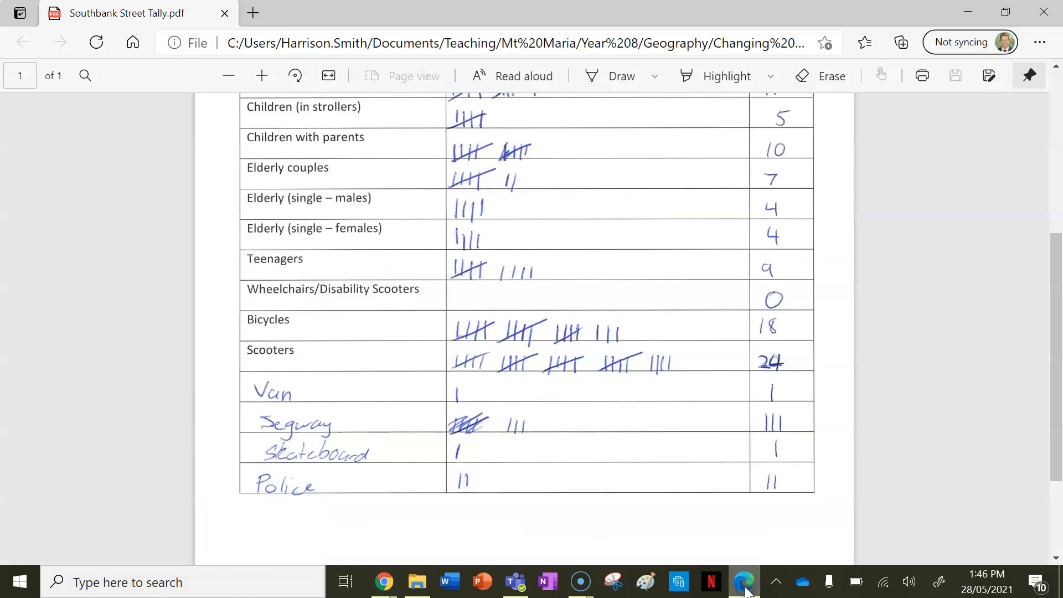
{"action": "left_click", "coordinate": [745, 586]}
{"action": "left_click", "coordinate": [859, 219]}
{"action": "type", "text": "Van"}
{"action": "left_click", "coordinate": [813, 278]}
{"action": "key", "text": "BackSpace"}
{"action": "left_click", "coordinate": [506, 360]}
Step: Add a slice labelled "Segway" with the value 3 to the pie chart
{"action": "right_click", "coordinate": [507, 361]}
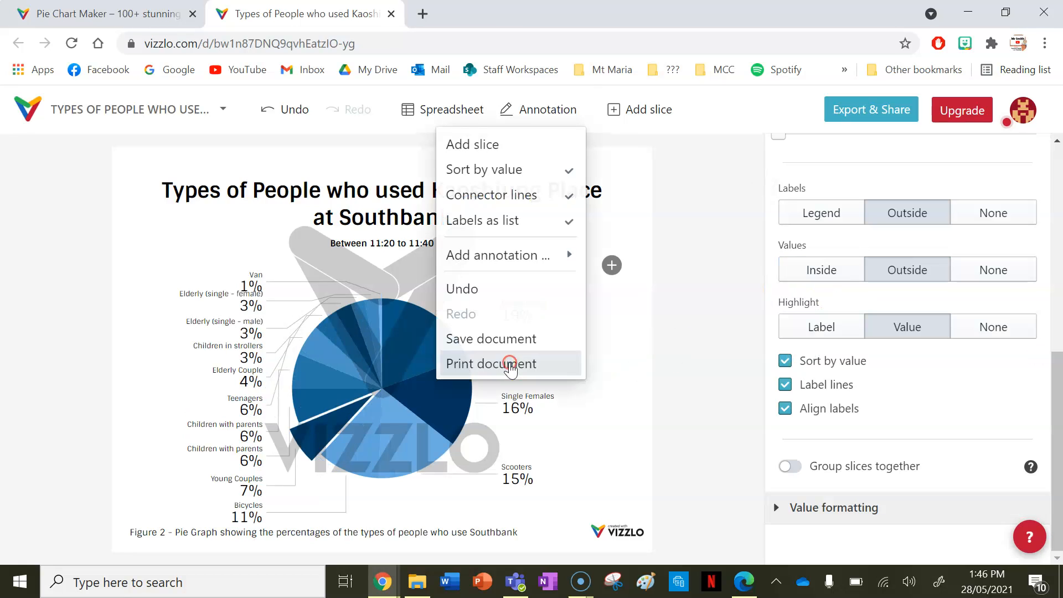
{"action": "left_click", "coordinate": [486, 148]}
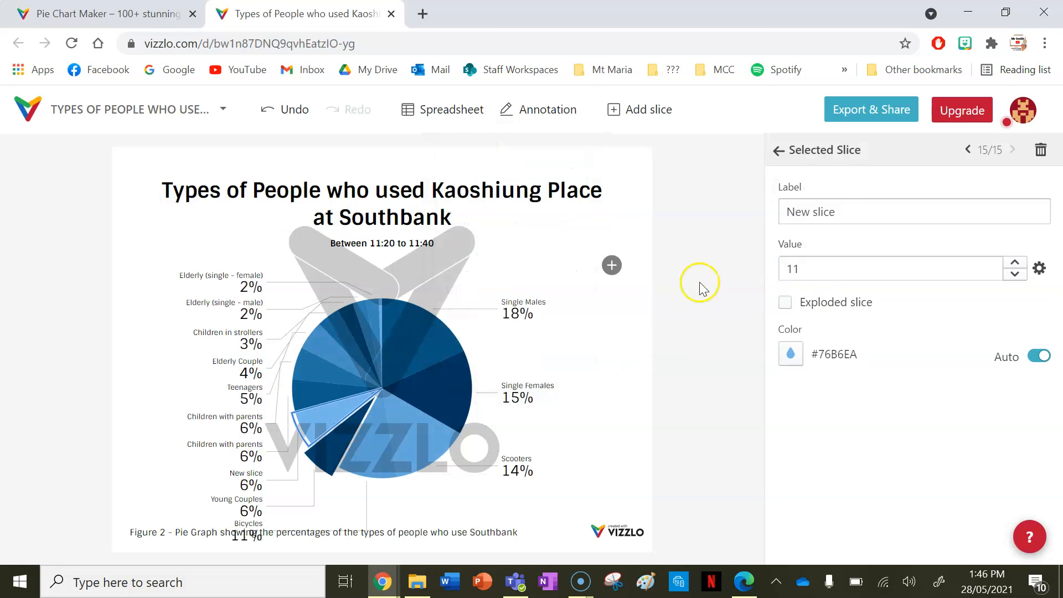
{"action": "left_click", "coordinate": [840, 221]}
{"action": "type", "text": "Segway"}
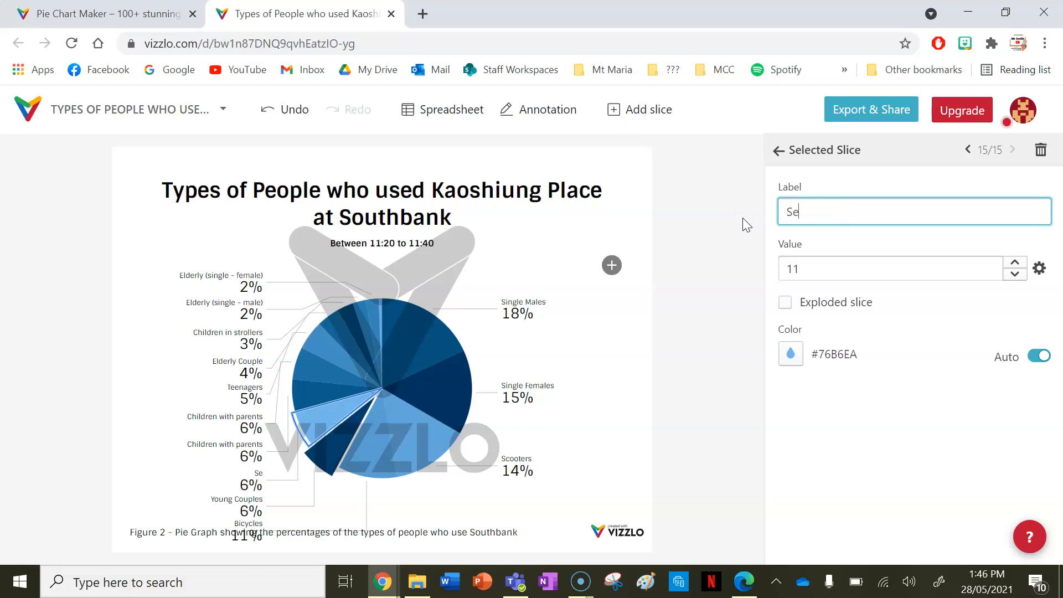
{"action": "left_click", "coordinate": [843, 266]}
{"action": "key", "text": "BackSpace"}
{"action": "key", "text": "BackSpace"}
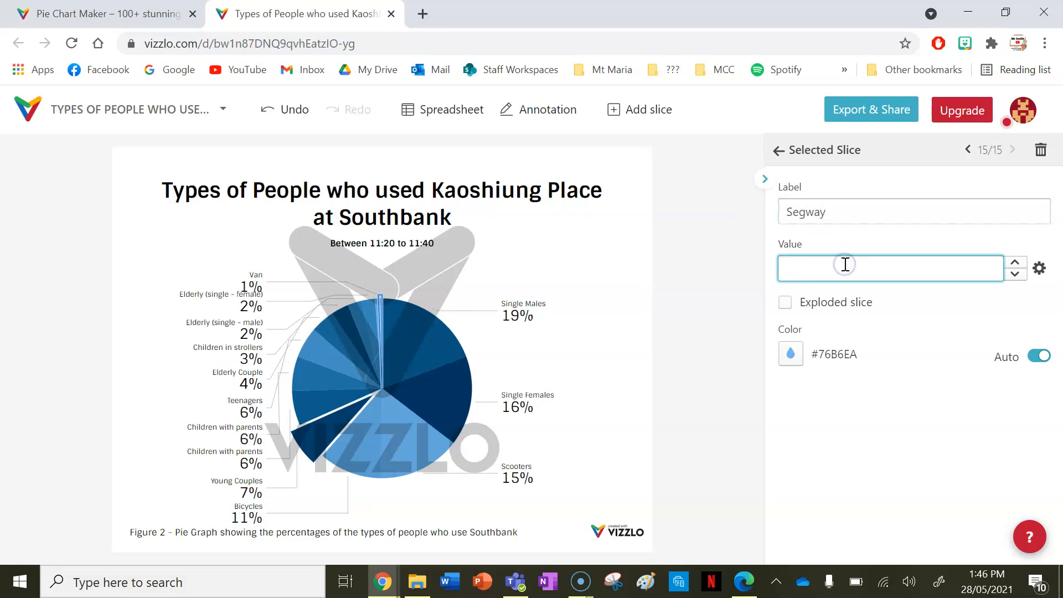
{"action": "type", "text": "2"}
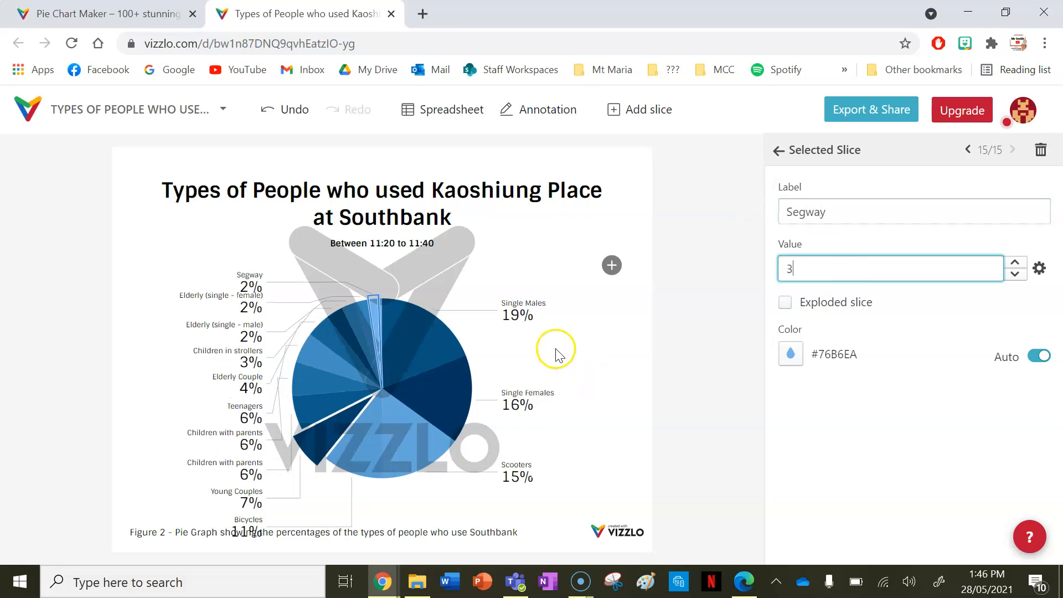
Step: Add a slice labelled "Skateboard" with the value 1 to the pie chart
{"action": "right_click", "coordinate": [556, 351]}
{"action": "left_click", "coordinate": [530, 131]}
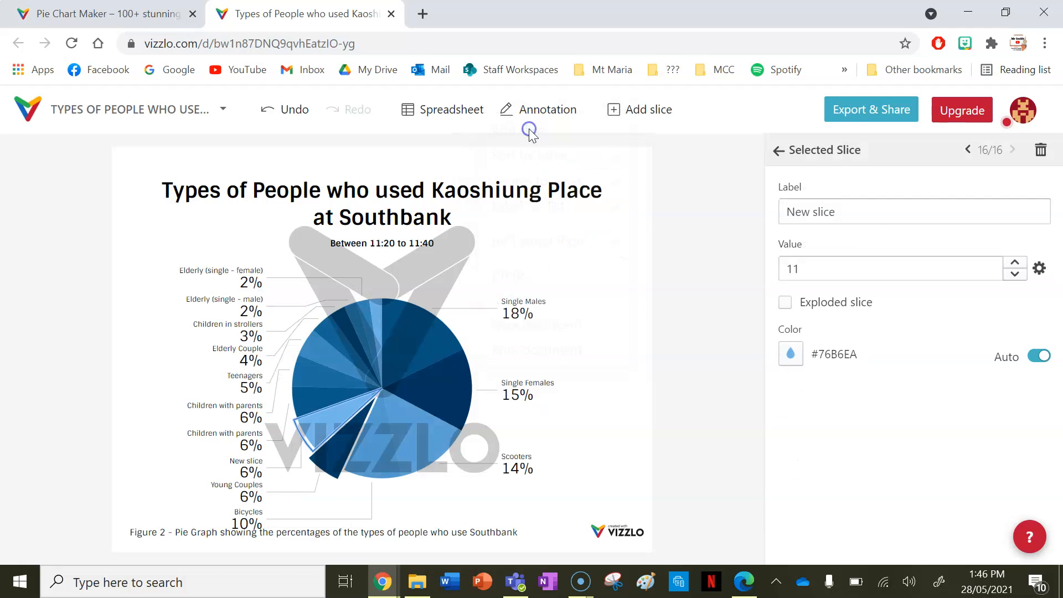
{"action": "left_click_drag", "start_coordinate": [854, 215], "coordinate": [744, 210]}
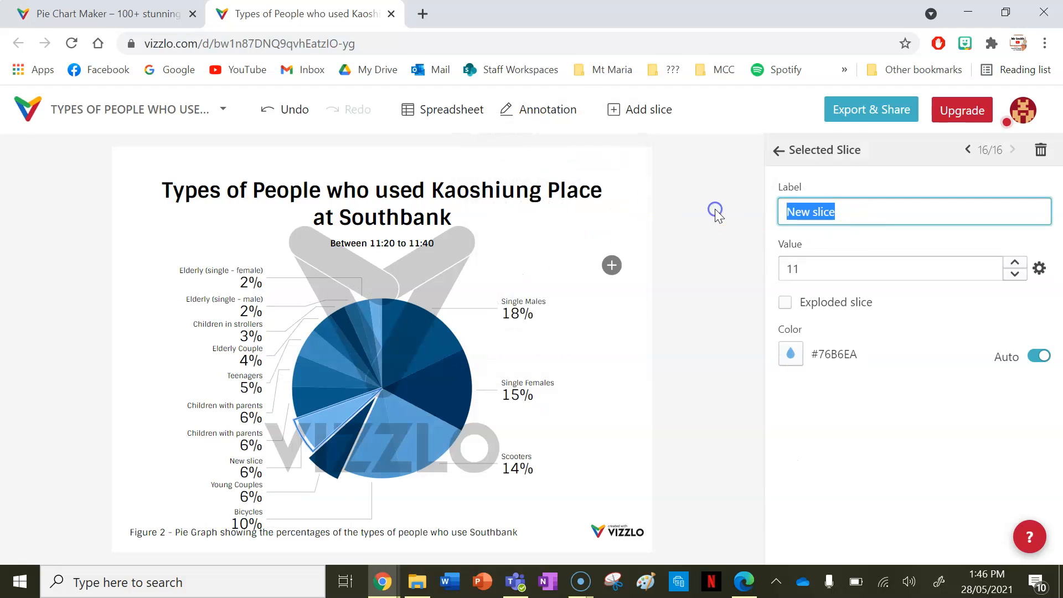
{"action": "type", "text": "Skateboard"}
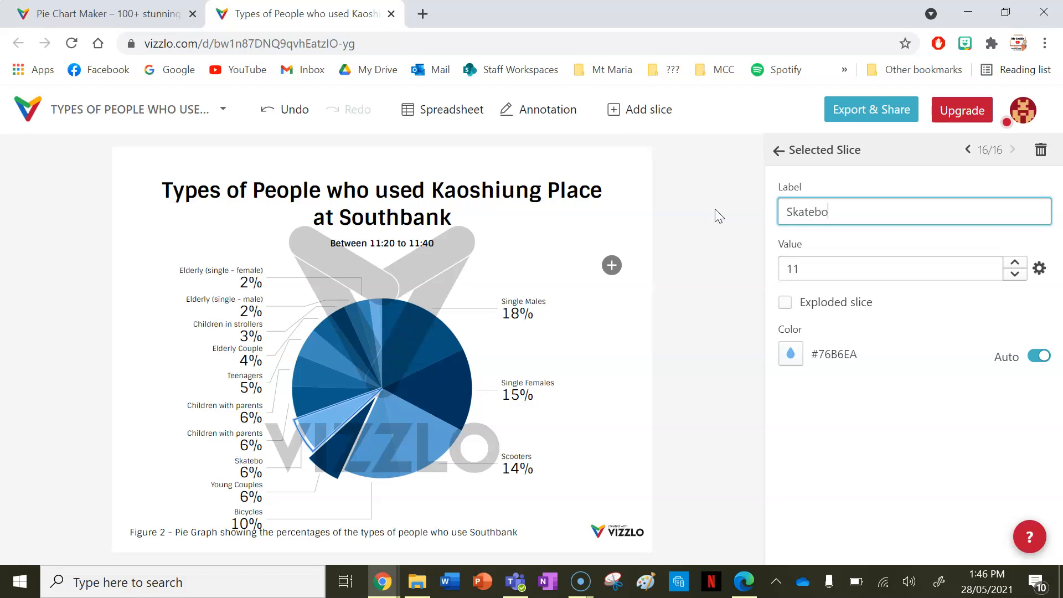
{"action": "left_click", "coordinate": [812, 271]}
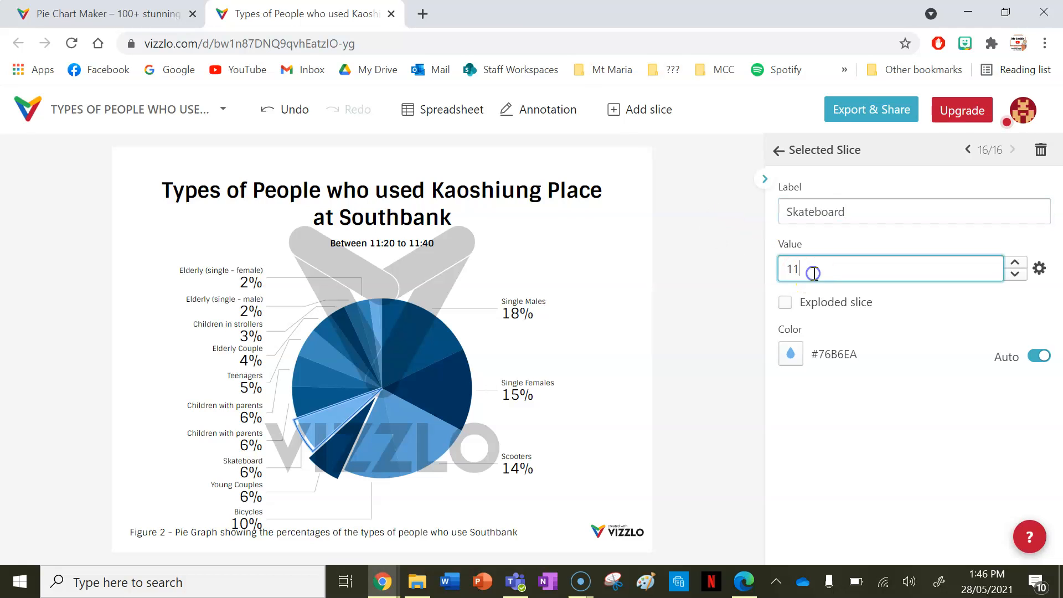
{"action": "key", "text": "BackSpace"}
Step: Add a slice labelled "Police" with the value 2 and check the entered categories against the tally sheet
{"action": "right_click", "coordinate": [532, 353]}
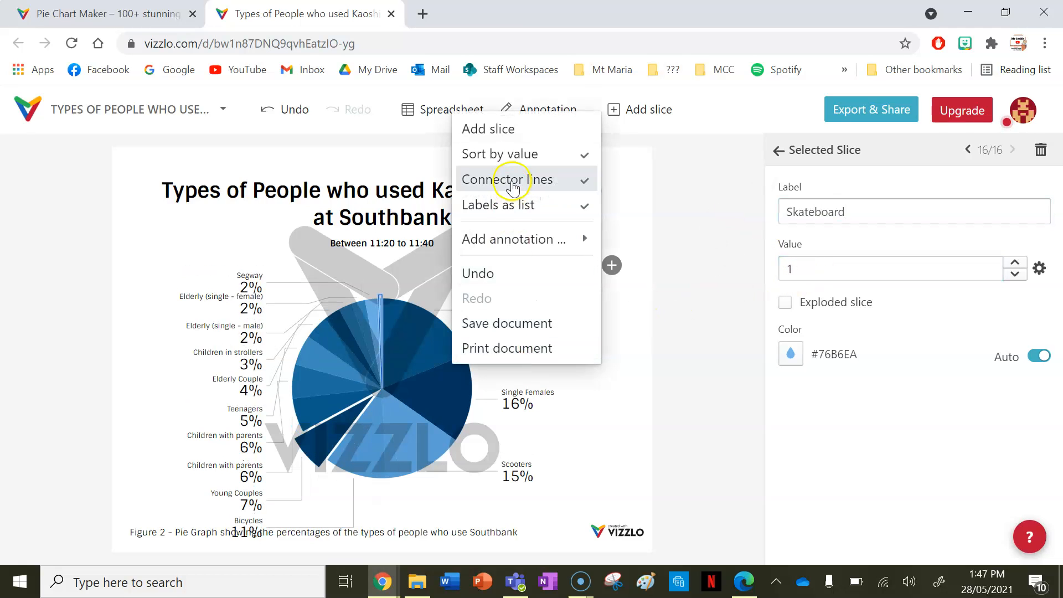
{"action": "left_click", "coordinate": [501, 129]}
{"action": "left_click_drag", "start_coordinate": [835, 212], "coordinate": [755, 209]}
{"action": "type", "text": "Police"}
{"action": "left_click", "coordinate": [843, 271]}
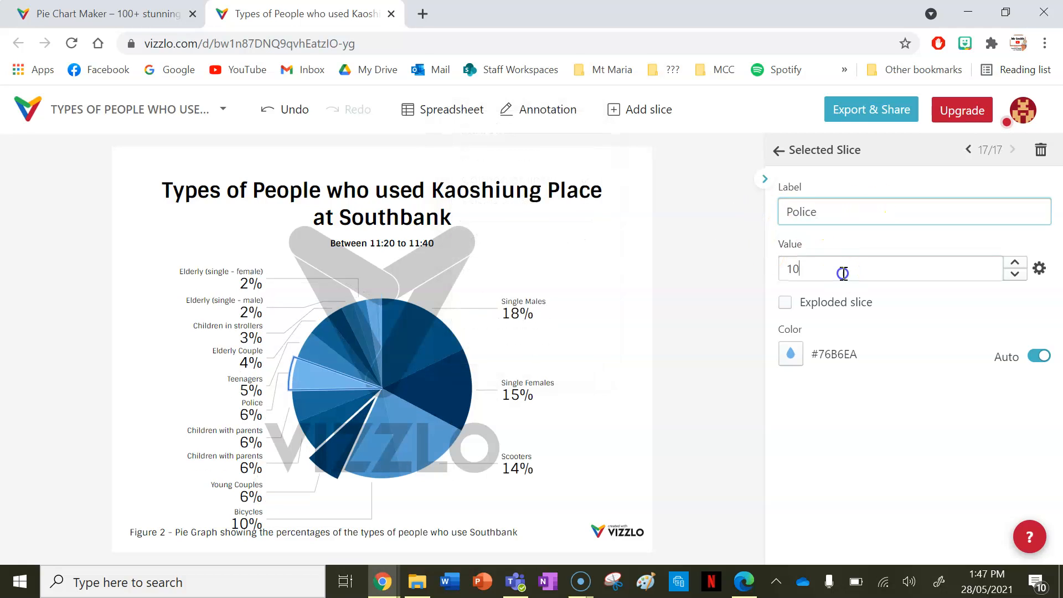
{"action": "key", "text": "BackSpace"}
{"action": "key", "text": "BackSpace"}
{"action": "type", "text": "2"}
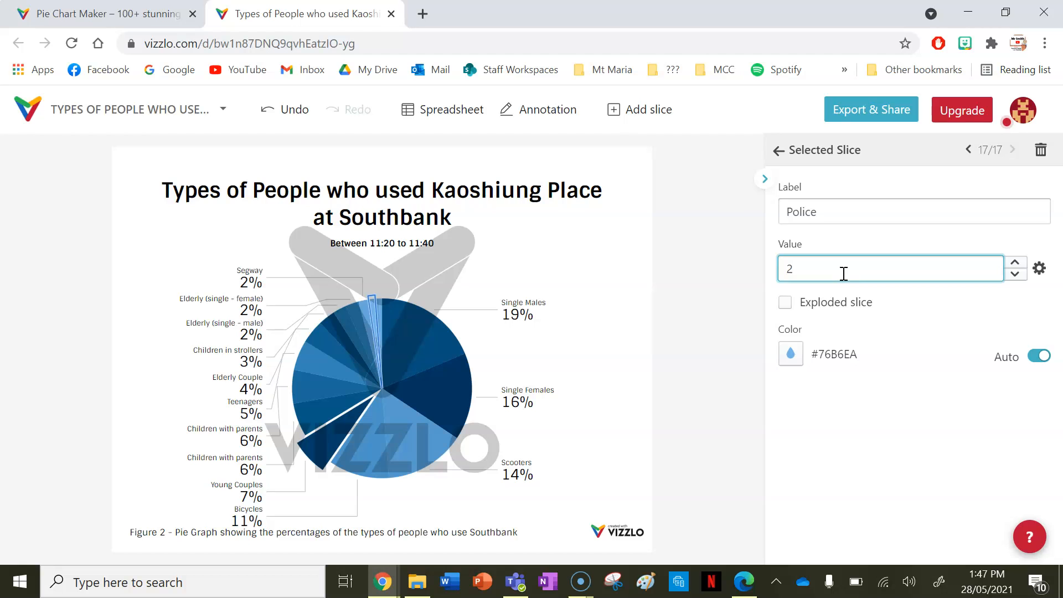
{"action": "left_click", "coordinate": [624, 356]}
{"action": "left_click", "coordinate": [740, 578]}
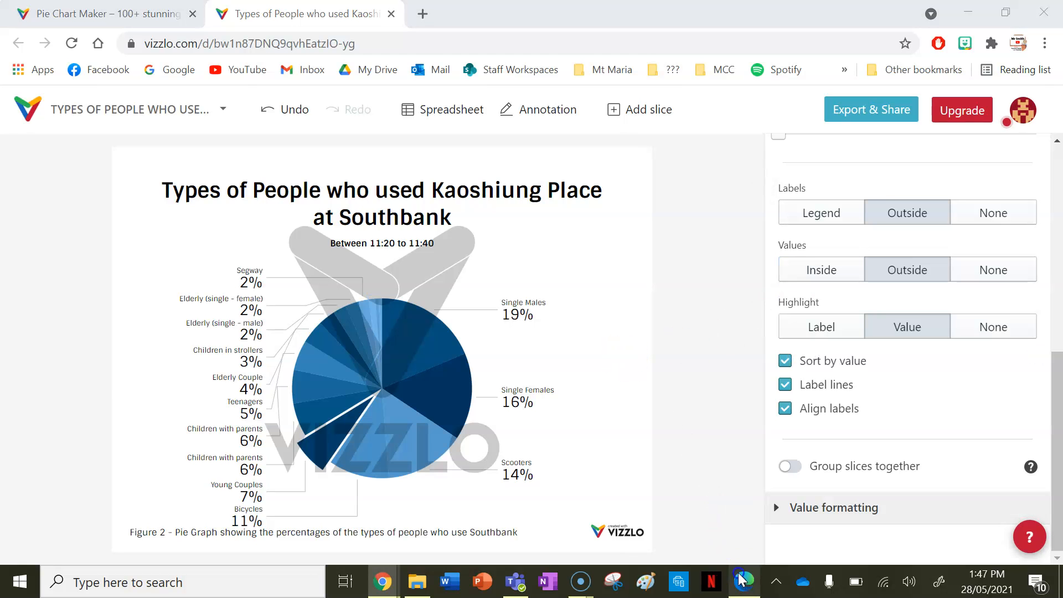
{"action": "scroll", "coordinate": [605, 332], "scroll_direction": "up", "scroll_amount": 5}
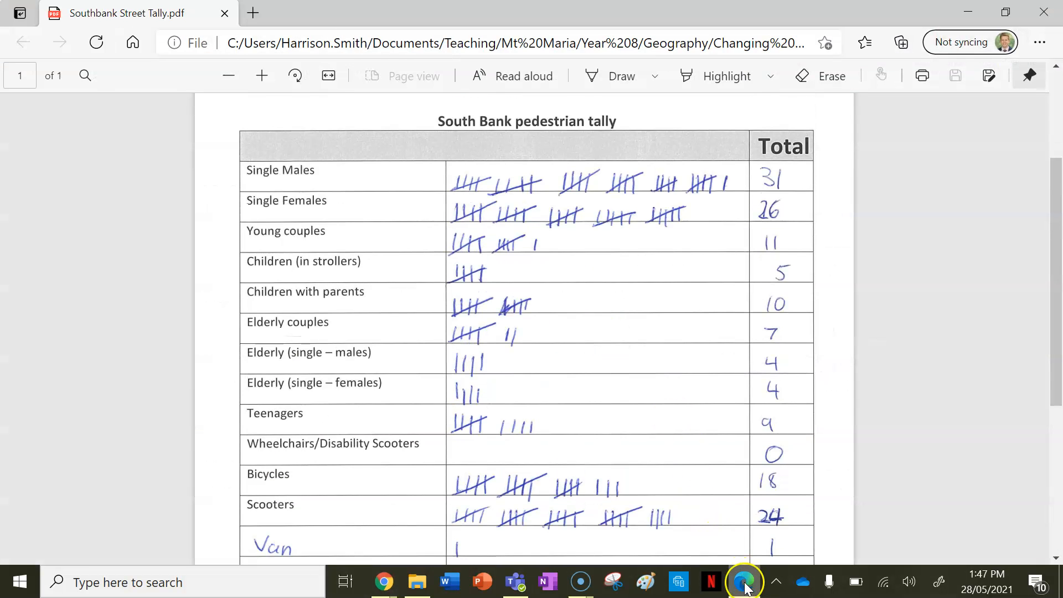
{"action": "left_click", "coordinate": [744, 585]}
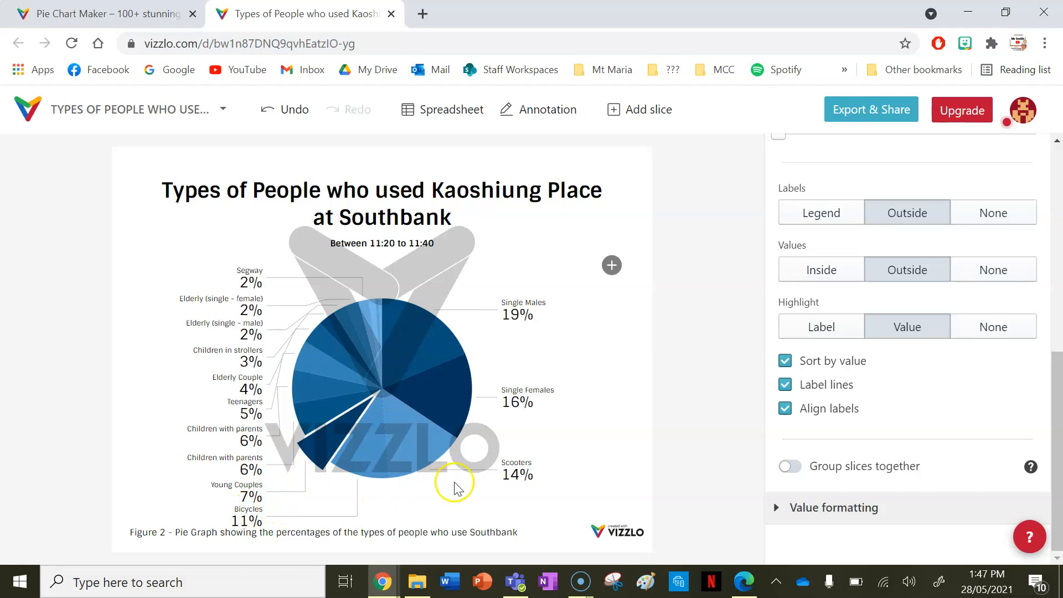
Step: Export the finished pie chart as a PNG image and open the downloaded file
{"action": "left_click", "coordinate": [843, 123]}
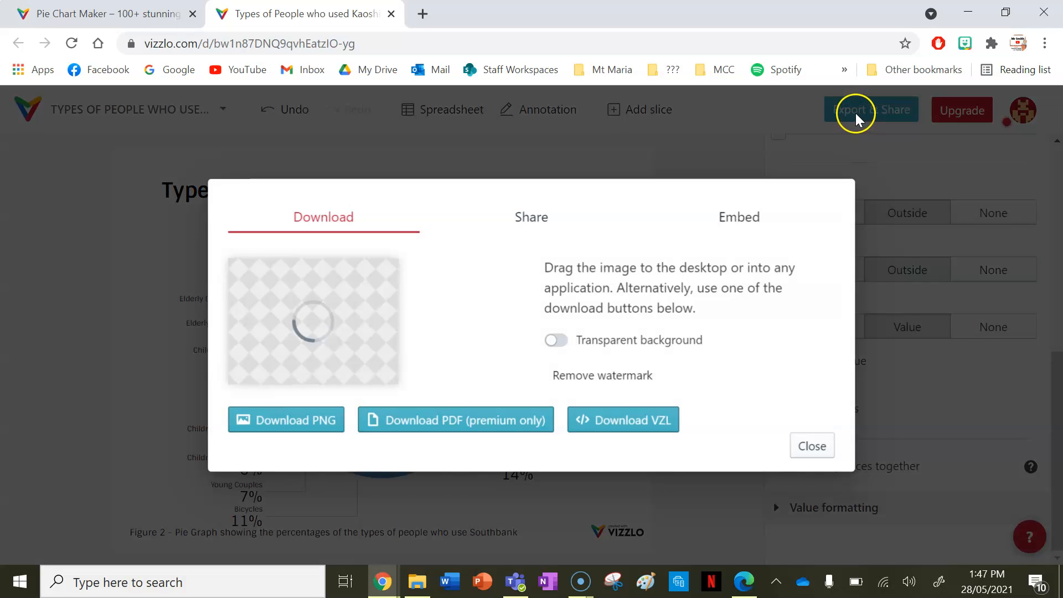
{"action": "left_click", "coordinate": [285, 423]}
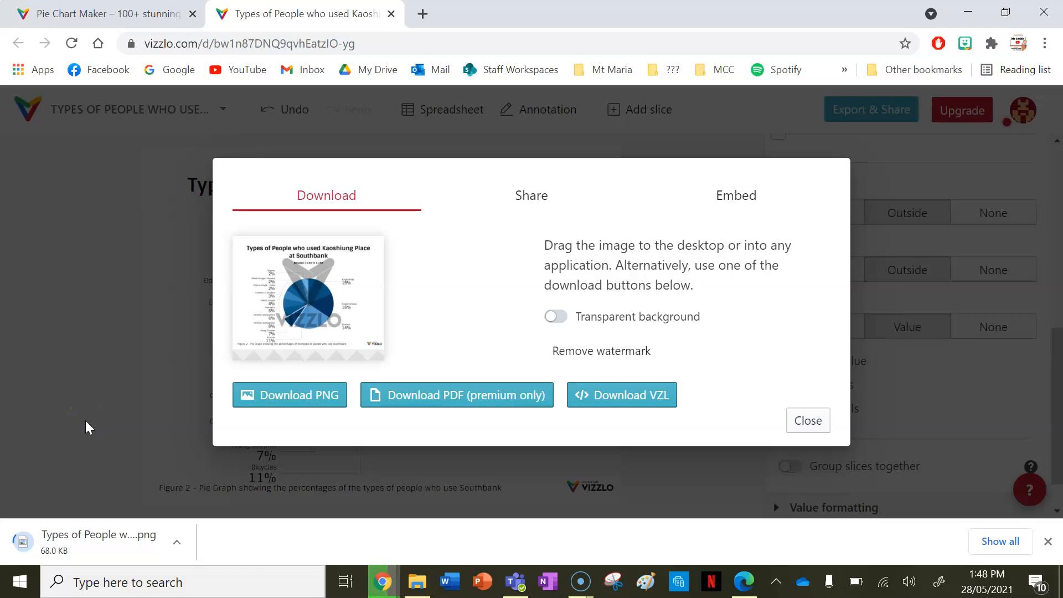
{"action": "left_click", "coordinate": [42, 535]}
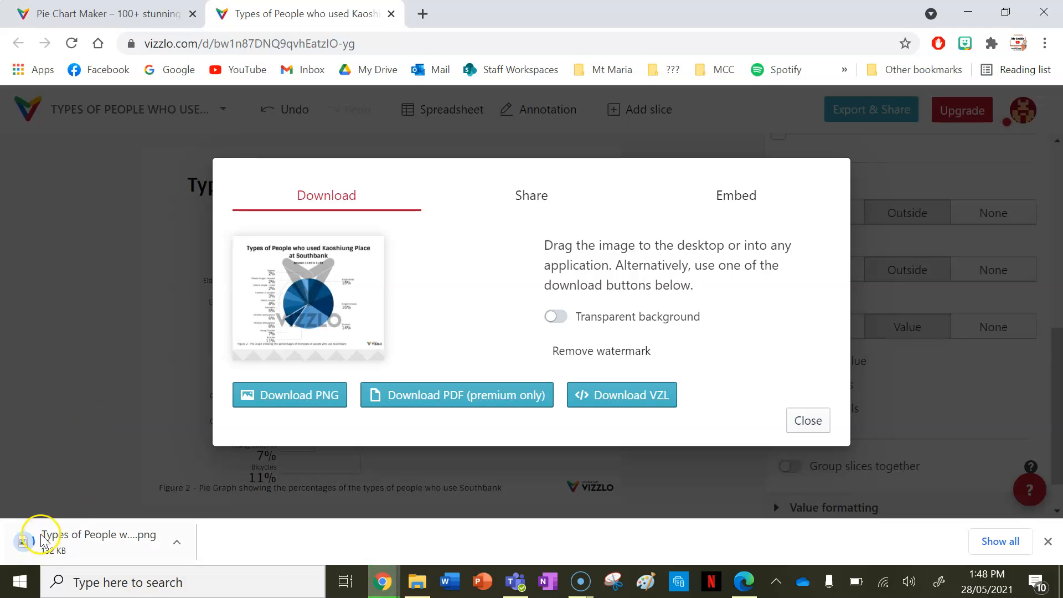